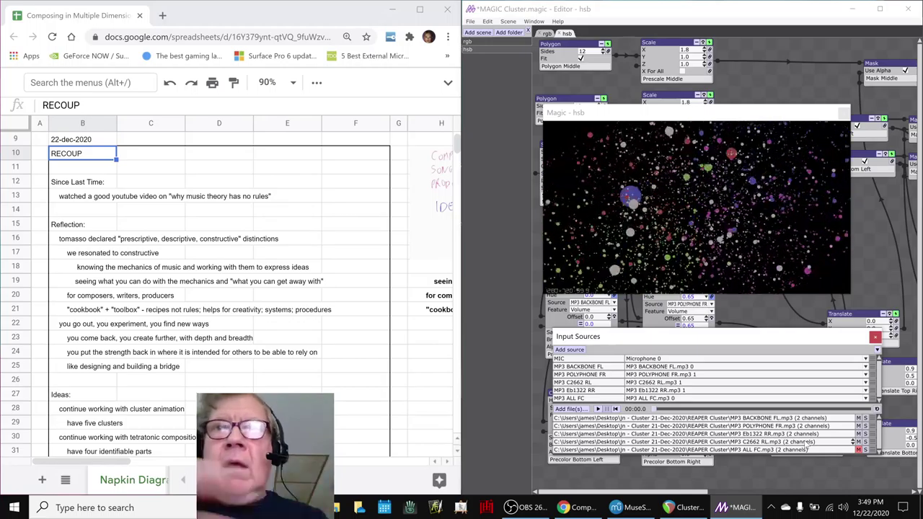
Step: Minimize OBS and bring the MuseScore score window forward beside the sheet
key("alt+Tab")
key("alt+Tab")
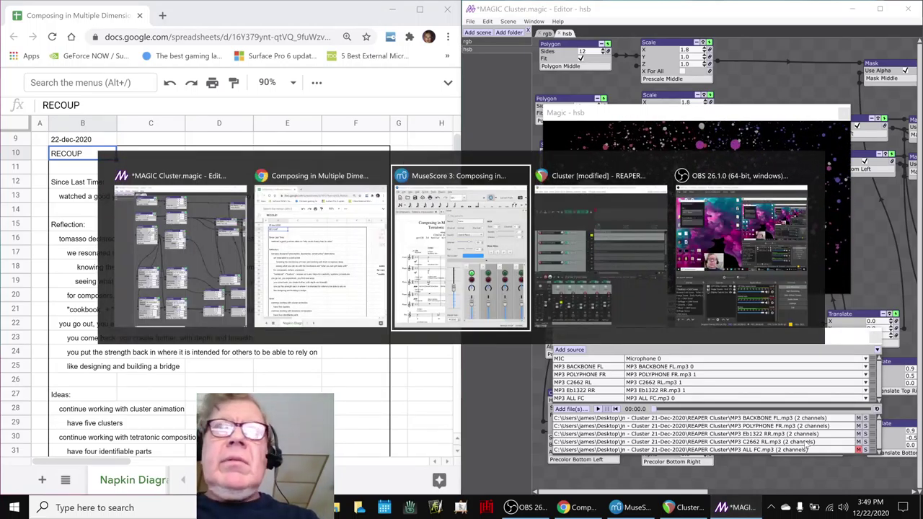
key("alt+Tab")
key("alt+Tab")
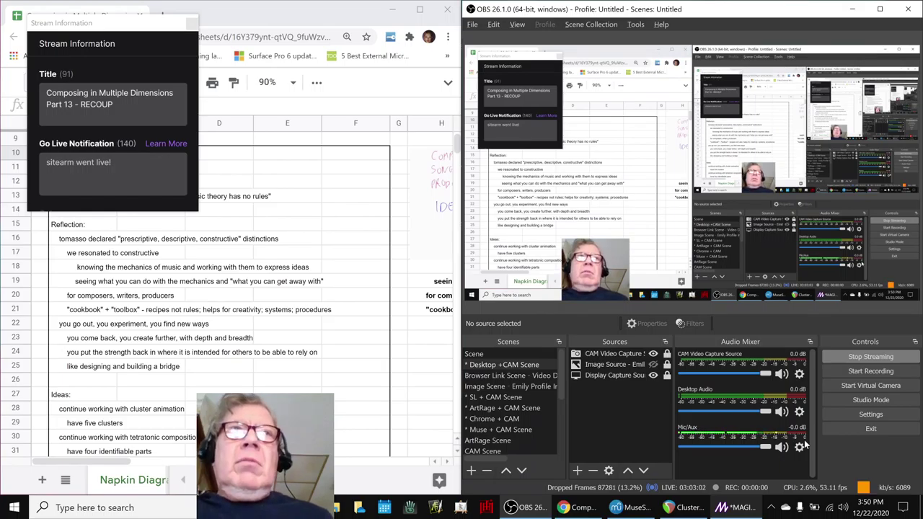
left_click(527, 508)
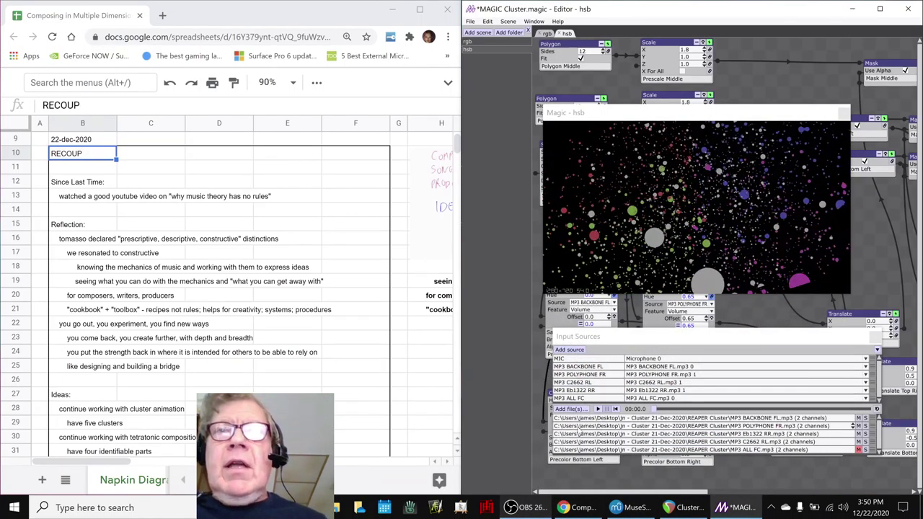
left_click(620, 509)
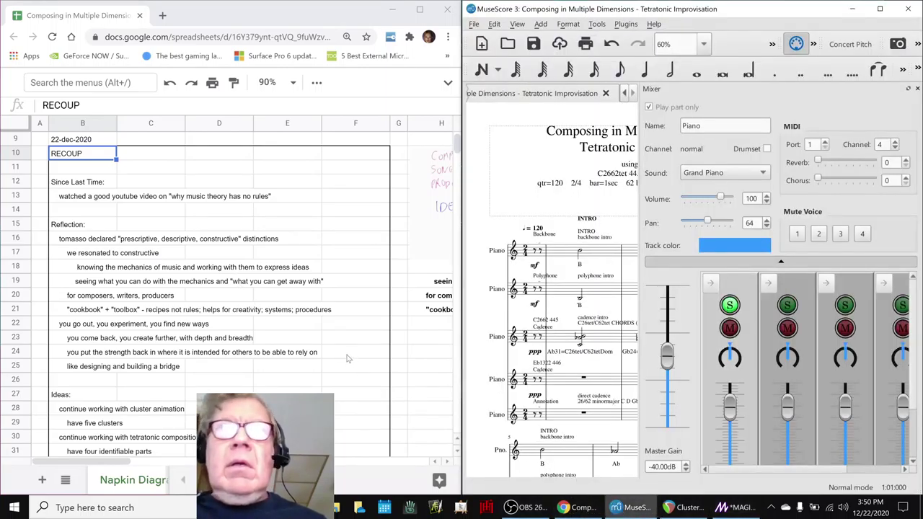
Step: Make the good youtube video note in B13 bold
left_click(90, 284)
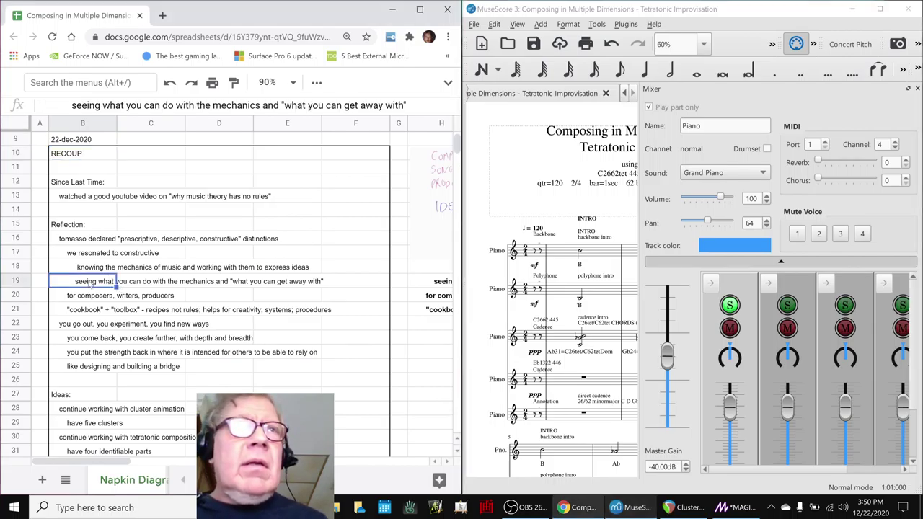
left_click(114, 198)
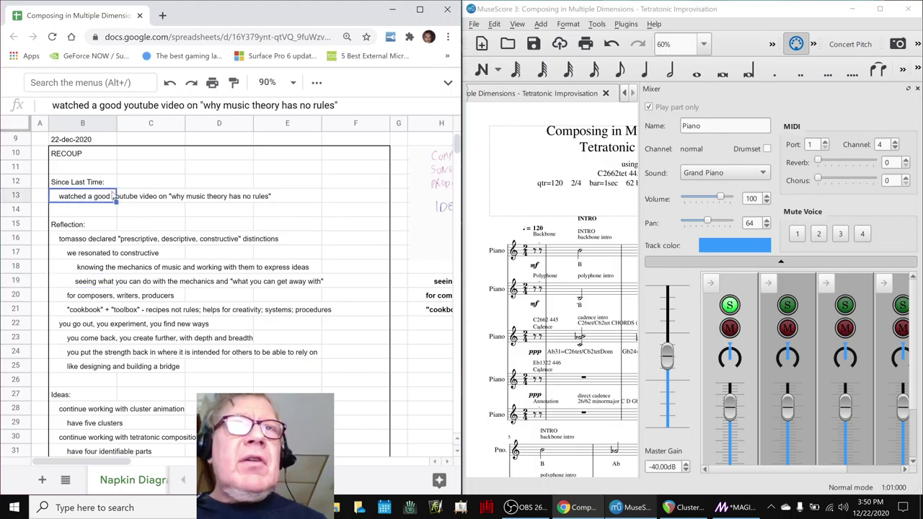
key("ctrl+b")
Step: Review the copied notes in H19–H21 and the hand-drawn diagram image
key("Right")
key("Right")
key("Right")
key("Right")
key("Right")
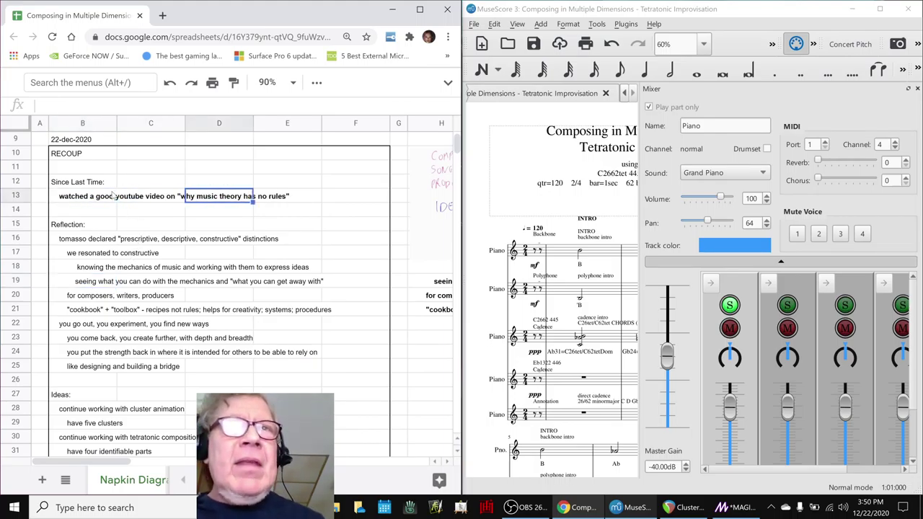
key("Right")
key("Down")
key("Down")
key("Down")
key("Down")
key("Down")
key("Down")
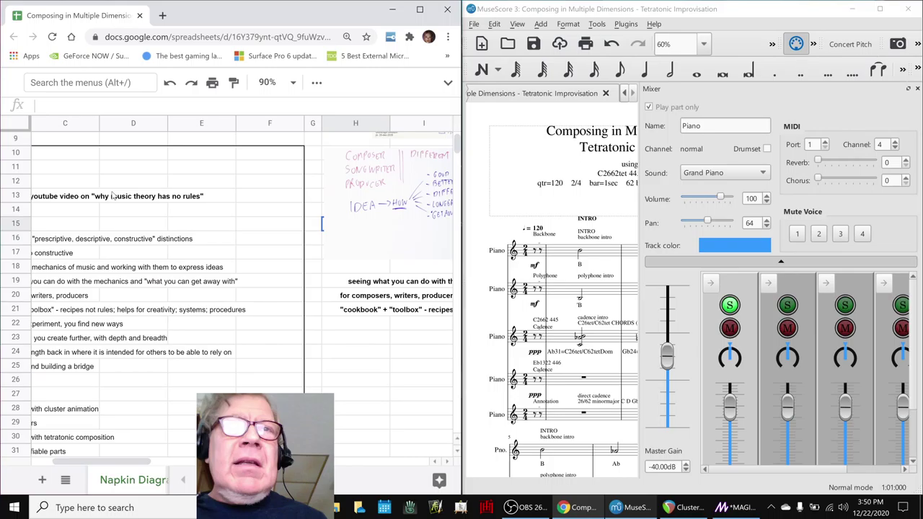
key("Right")
key("Right")
key("Left")
key("Left")
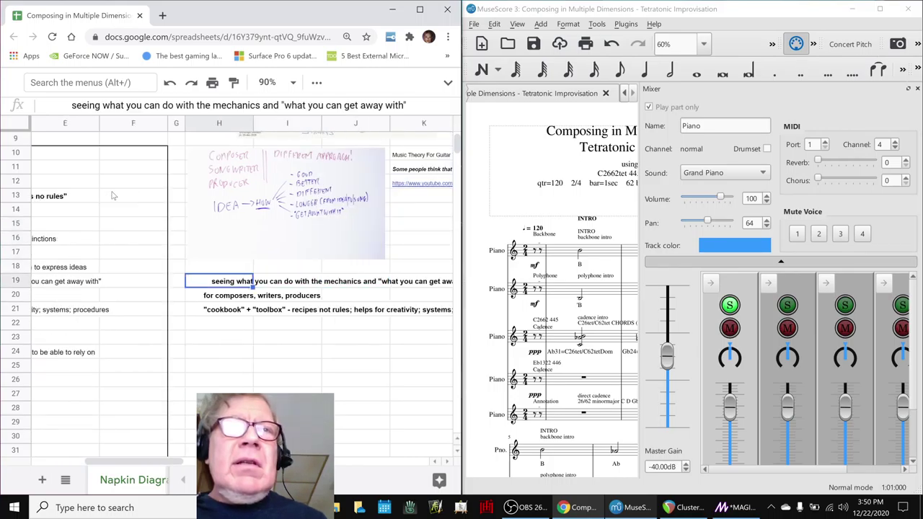
key("Down")
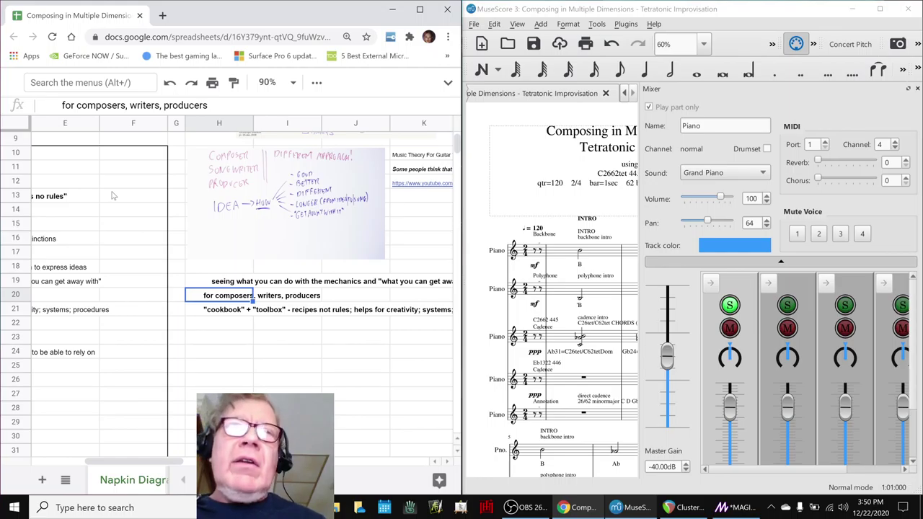
key("Down")
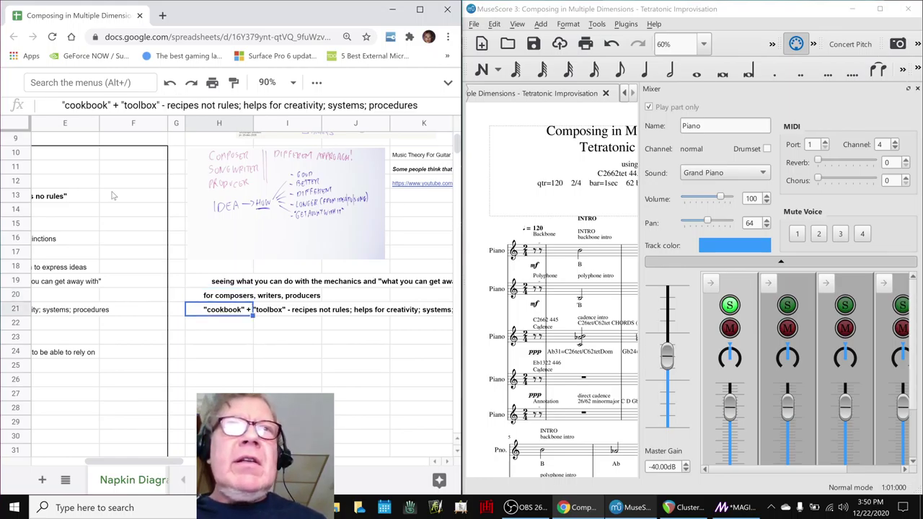
left_click(218, 170)
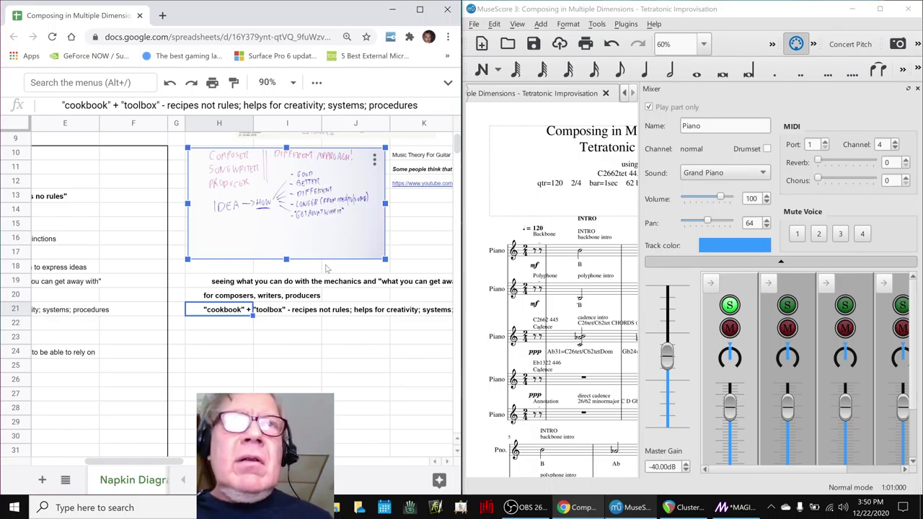
left_click(230, 315)
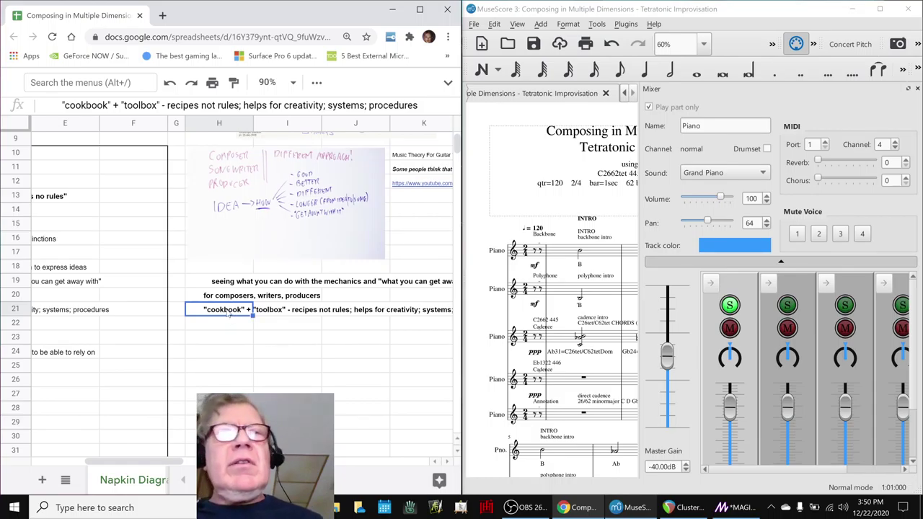
key("Right")
key("Right")
key("Right")
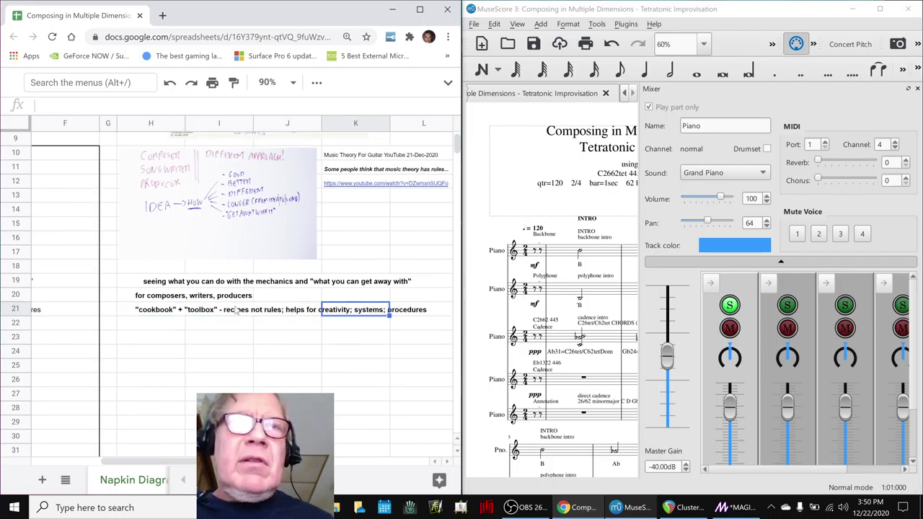
key("Left")
key("Left")
key("Left")
key("Left")
key("Left")
key("Left")
key("Left")
key("Left")
key("Left")
key("Left")
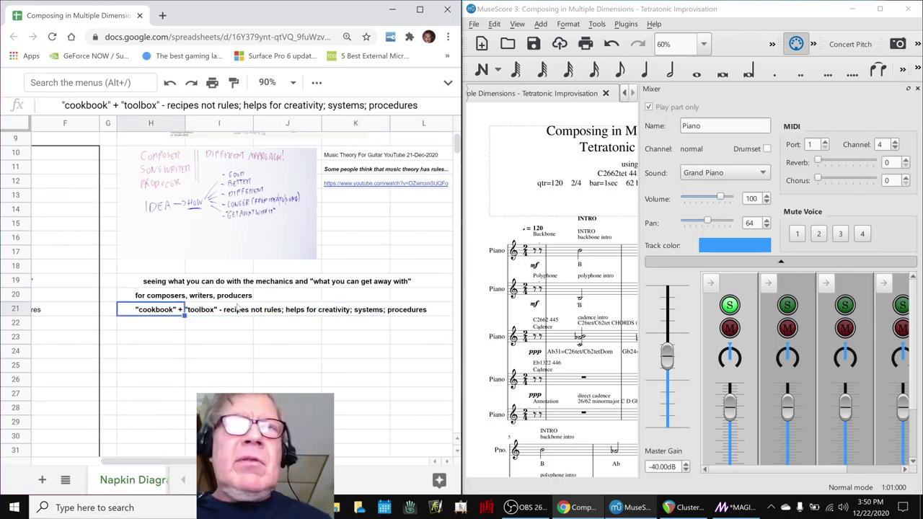
Step: Copy the finding-new-ways line from B22 into H22
key("Right")
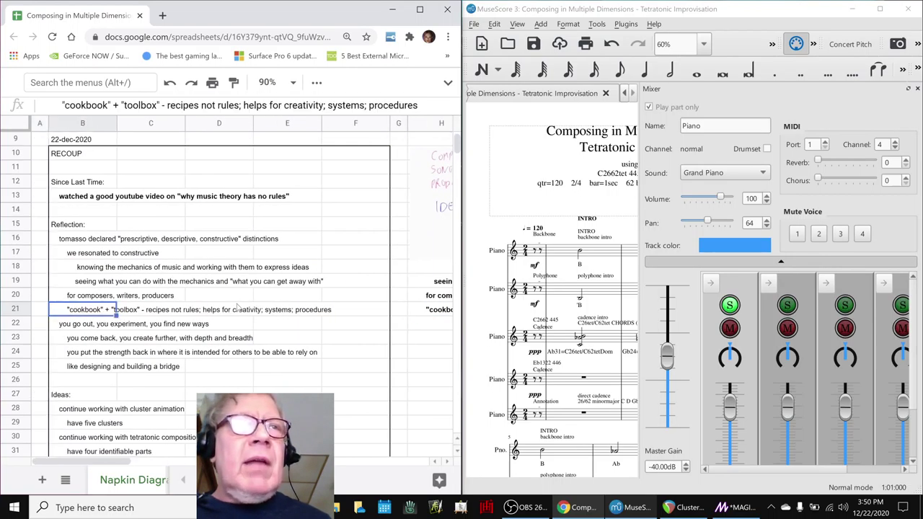
key("Down")
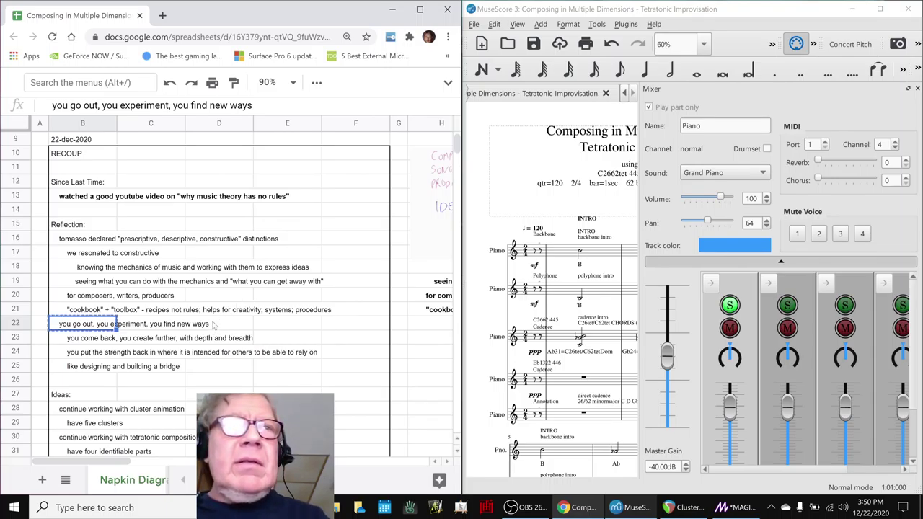
key("Right")
key("Right")
key("Right")
key("Right")
key("Right")
key("Right")
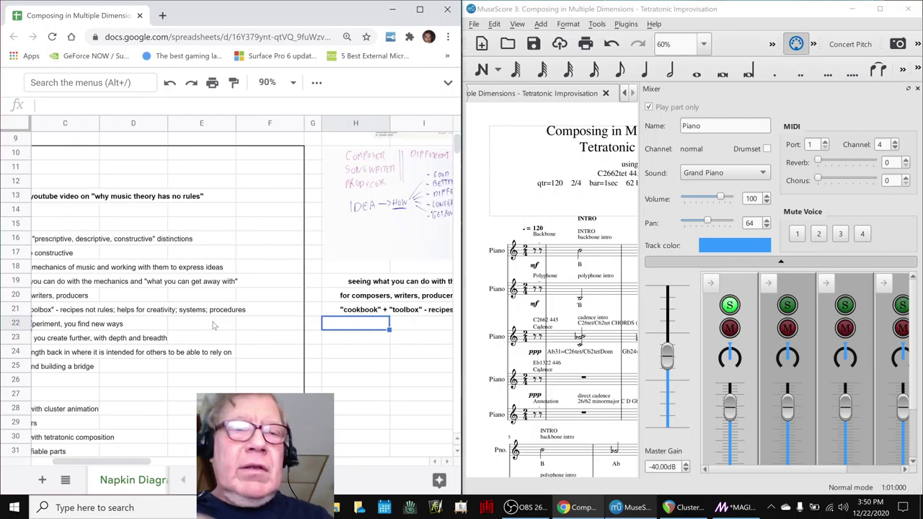
type("you go out, you experiment, you find new ways")
key("Left")
Step: Copy the strength-back line from B24 into H24 in bold
key("Left")
key("Down")
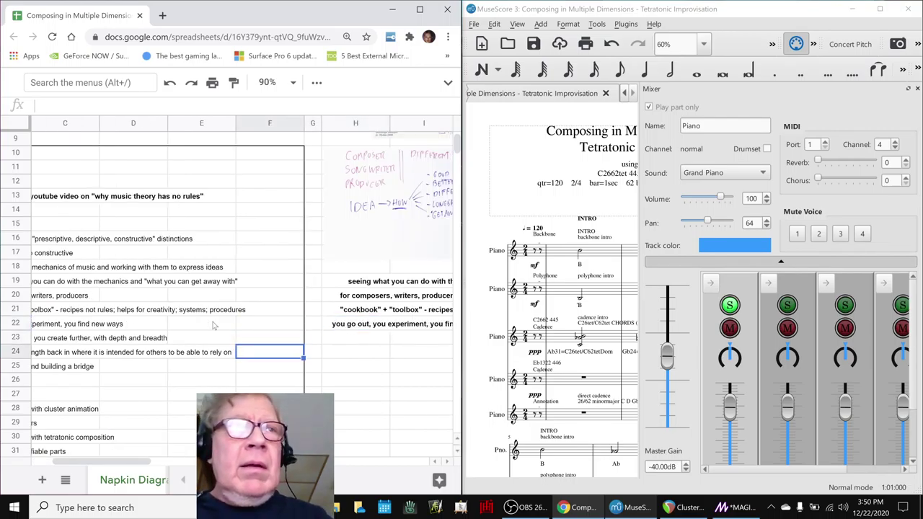
key("Down")
key("Down")
key("Left")
key("Left")
key("Left")
key("Left")
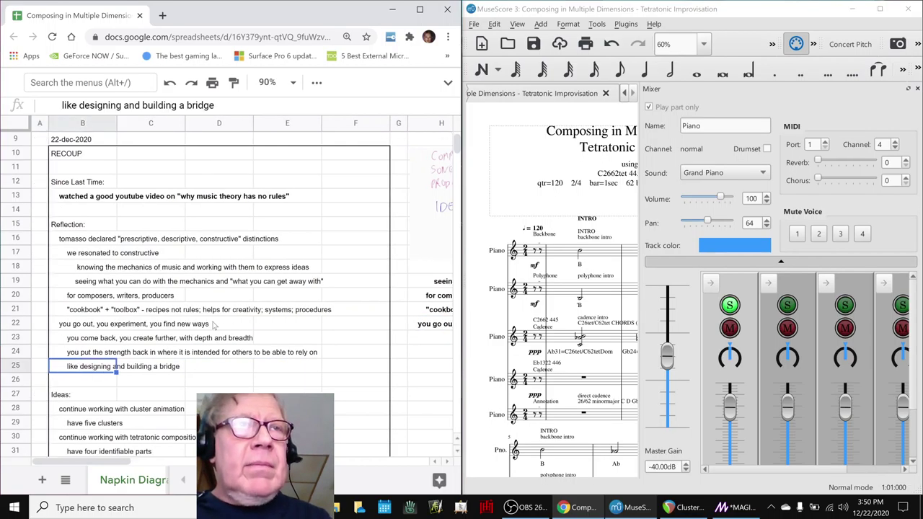
key("Up")
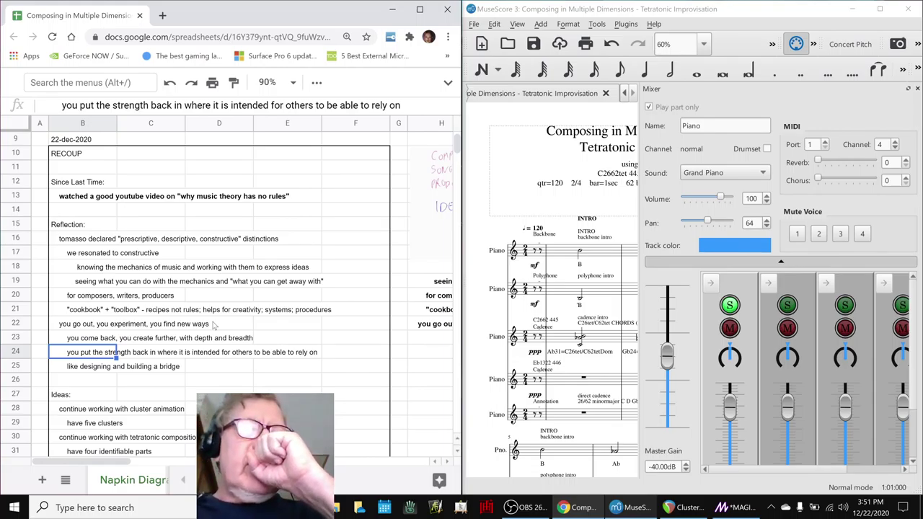
key("Down")
key("Up")
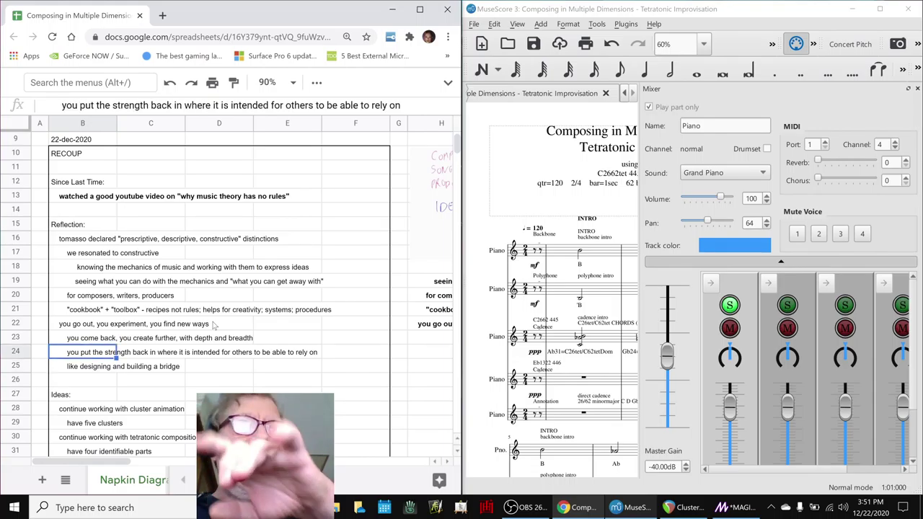
key("Right")
key("Right")
key("Right")
key("Right")
key("Right")
key("Right")
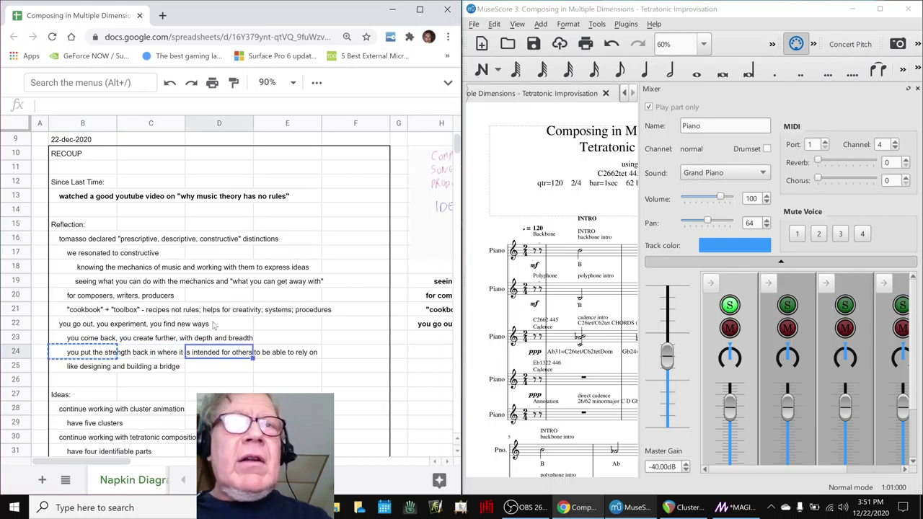
type("you put the strength back in where it is intended for others to be able to rely on")
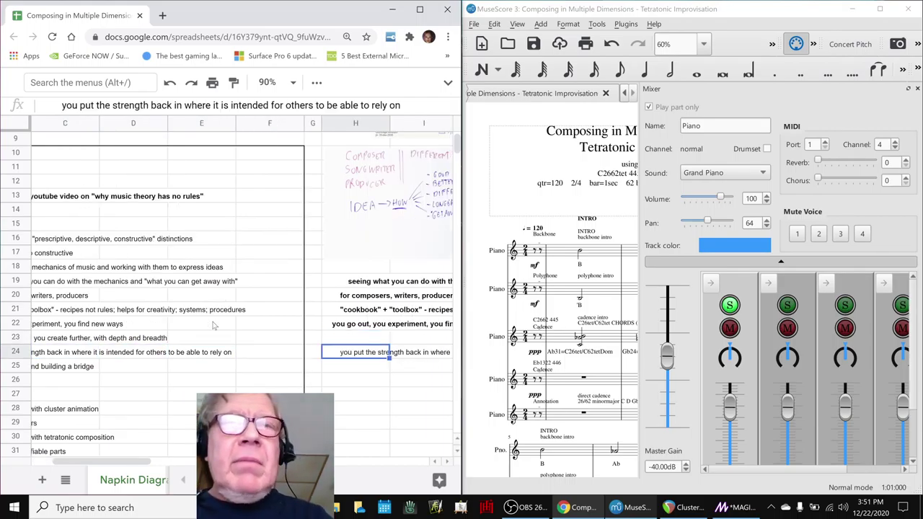
key("Down")
Step: Copy the building-a-bridge line from B25 into H25
key("ctrl+Left")
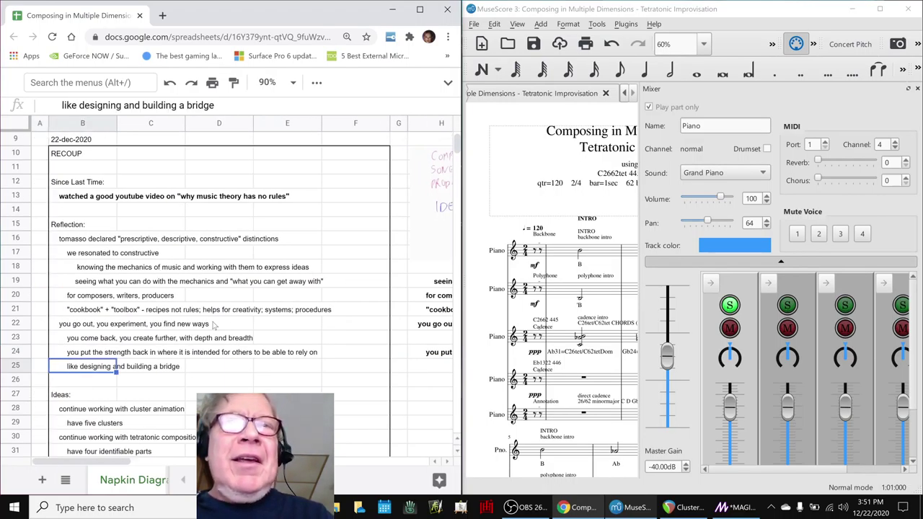
key("Right")
key("Right")
key("Right")
key("Right")
key("Right")
key("Right")
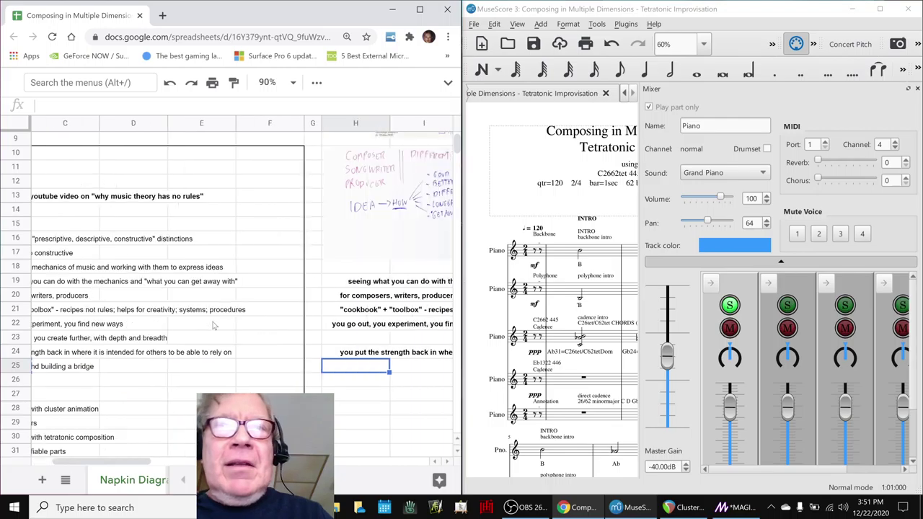
type("like designing and building a bridge")
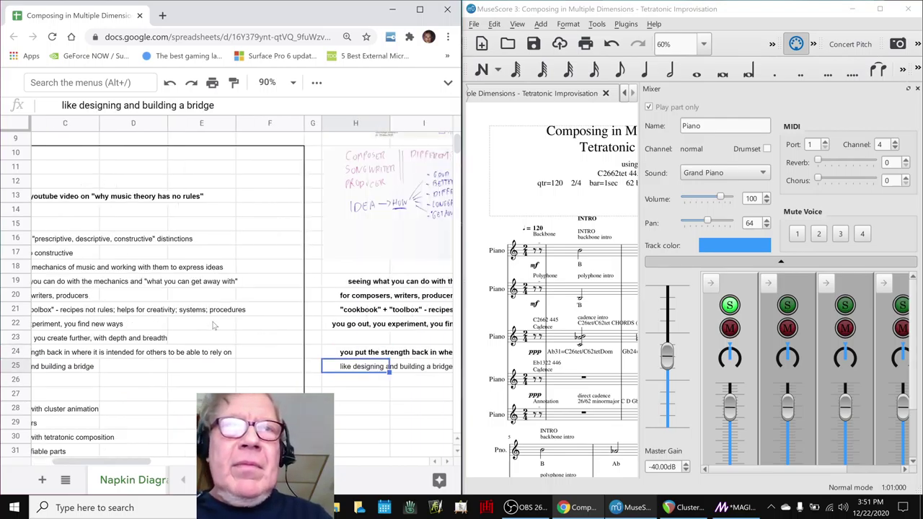
key("Down")
key("Left")
key("Left")
key("Left")
key("Left")
key("Left")
key("Left")
key("Left")
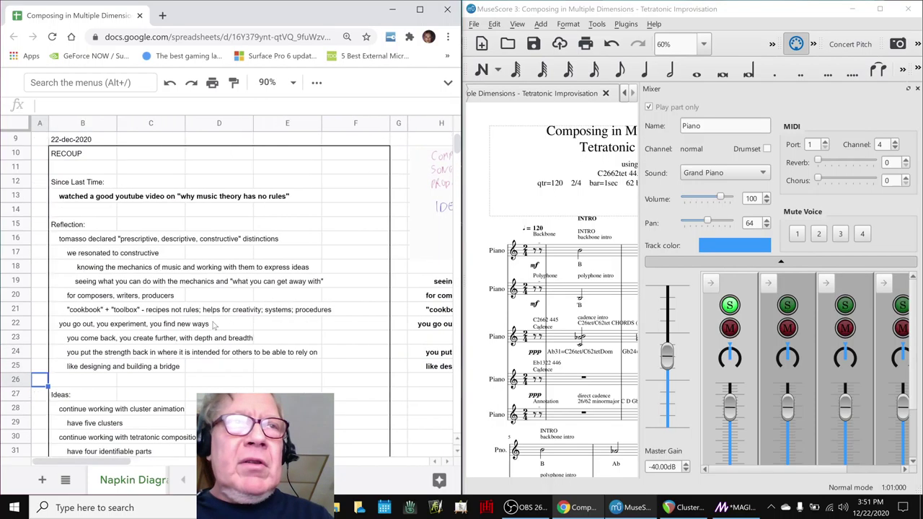
key("Right")
key("Down")
key("Down")
key("Down")
key("Down")
key("Down")
key("Down")
key("Down")
key("Down")
key("Down")
key("Down")
key("Down")
key("Down")
key("Down")
key("Down")
key("Down")
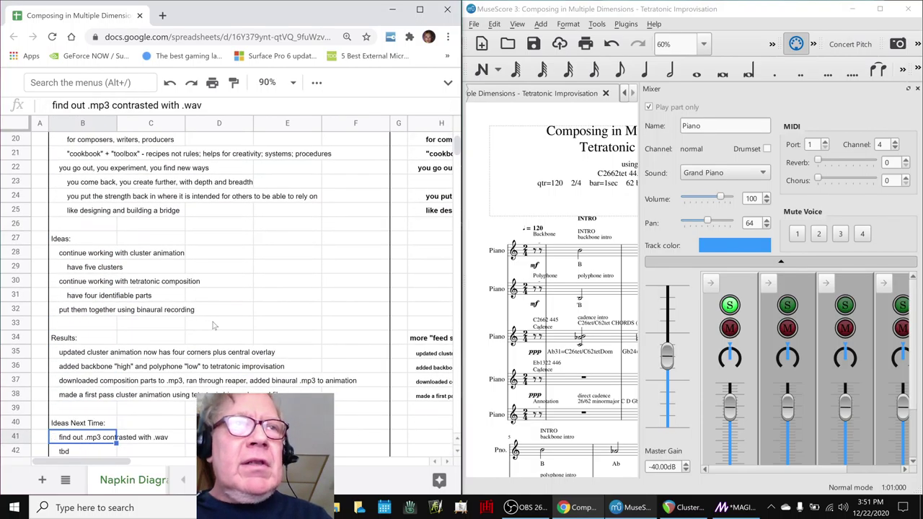
Step: Add 'find out .mp3 contrasted with .wav' and 'tbd' under Ideas Next Time
key("Down")
key("Down")
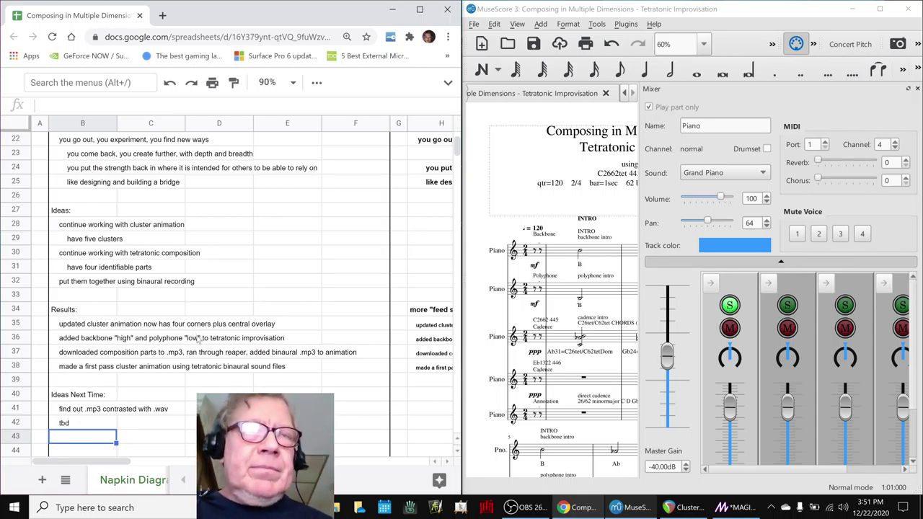
left_click(495, 230)
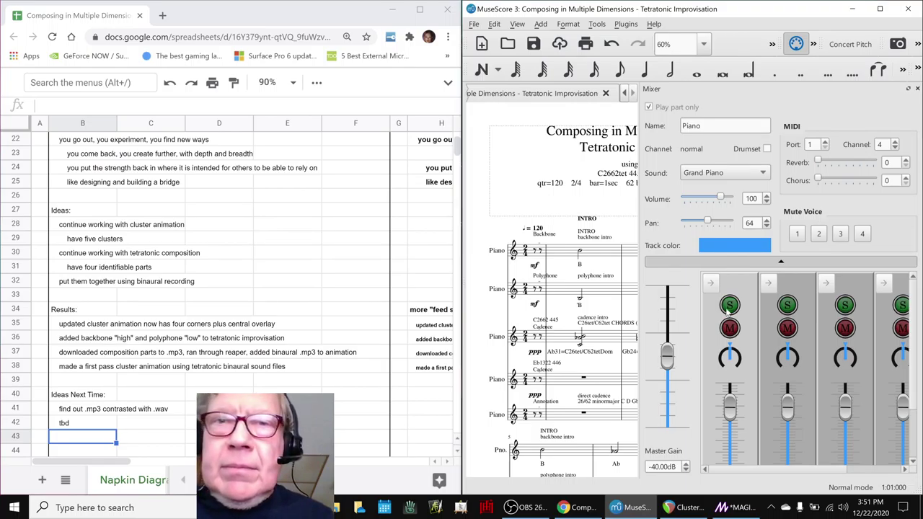
key("F10")
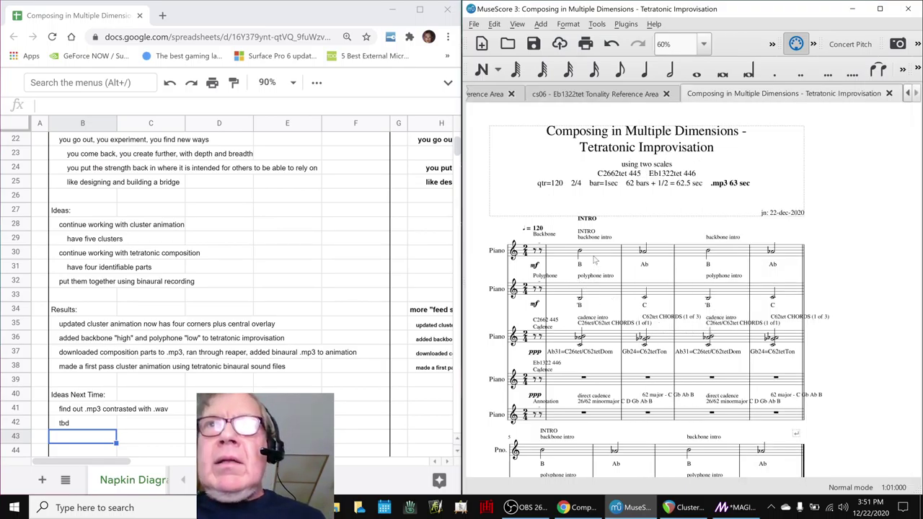
Step: Play the Tetratonic Improvisation score from the intro, then stop
left_click(595, 260)
left_click(604, 292)
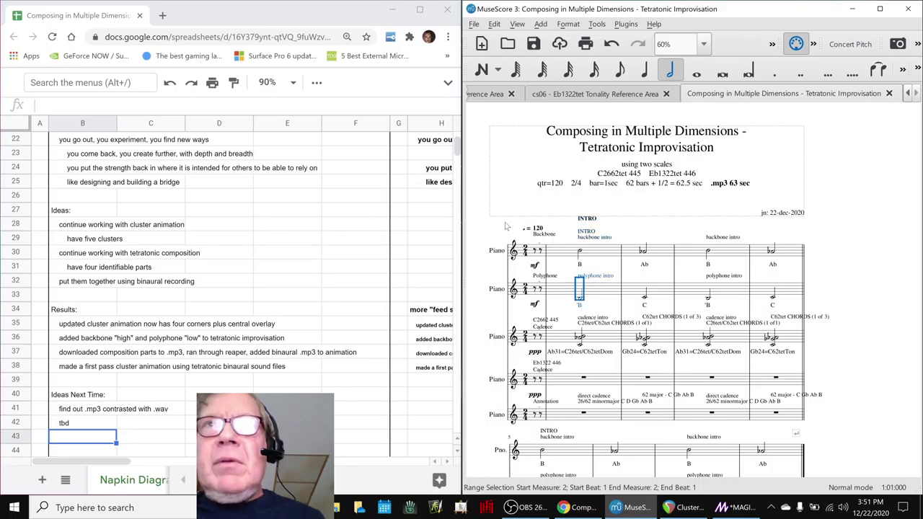
left_click(496, 233)
key("space")
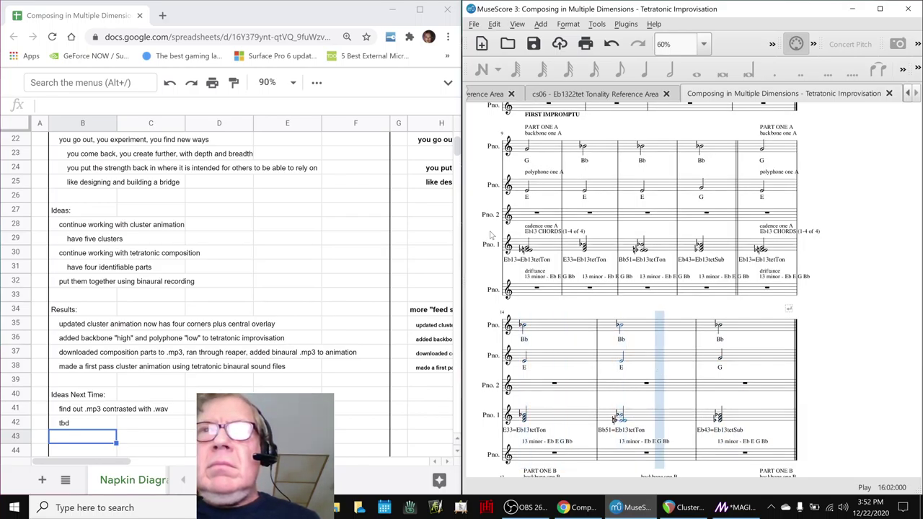
key("space")
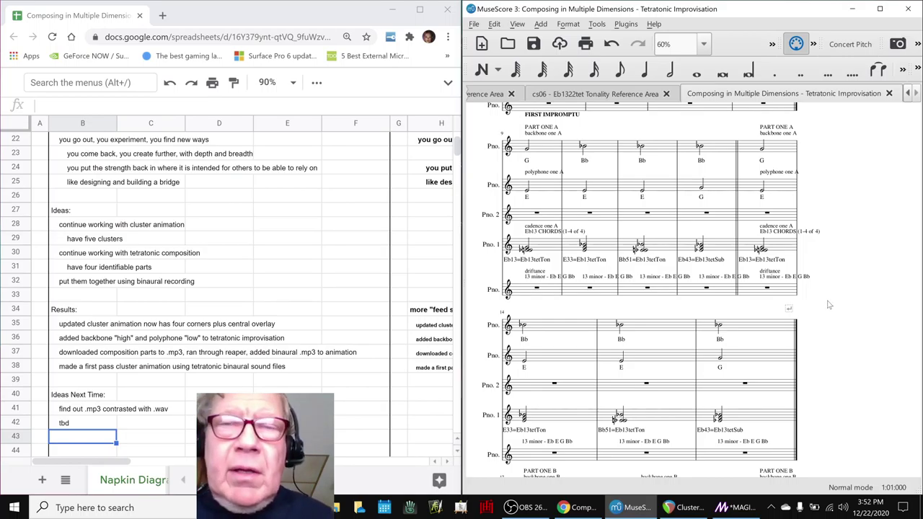
Step: Toggle the mixer off and play the score from measure 17 to measure 20
key("F10")
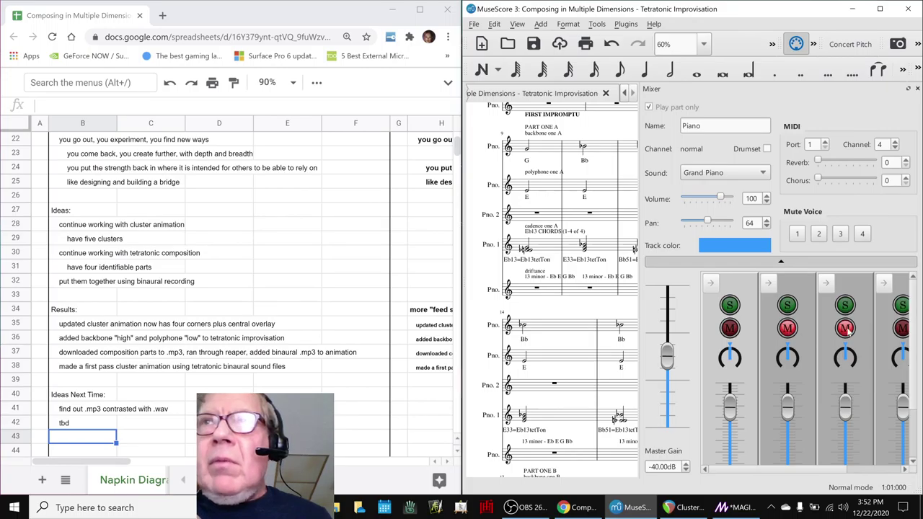
key("F10")
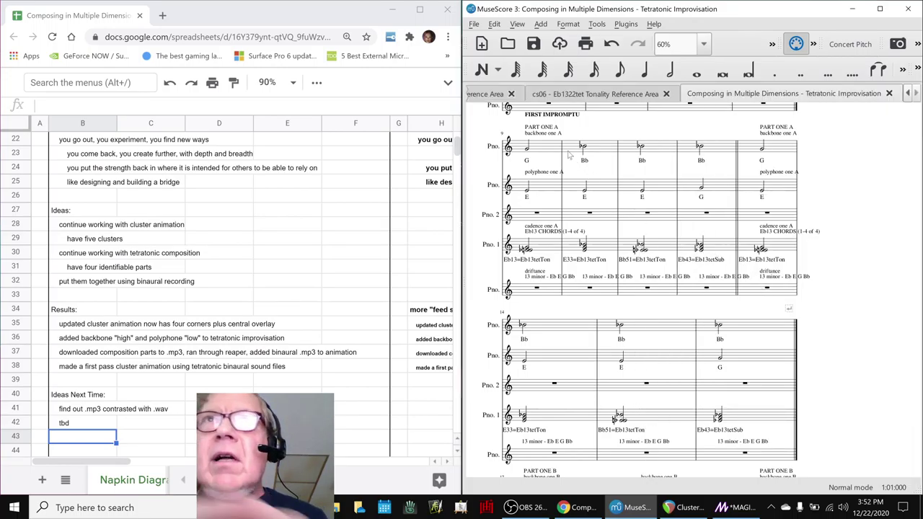
key("space")
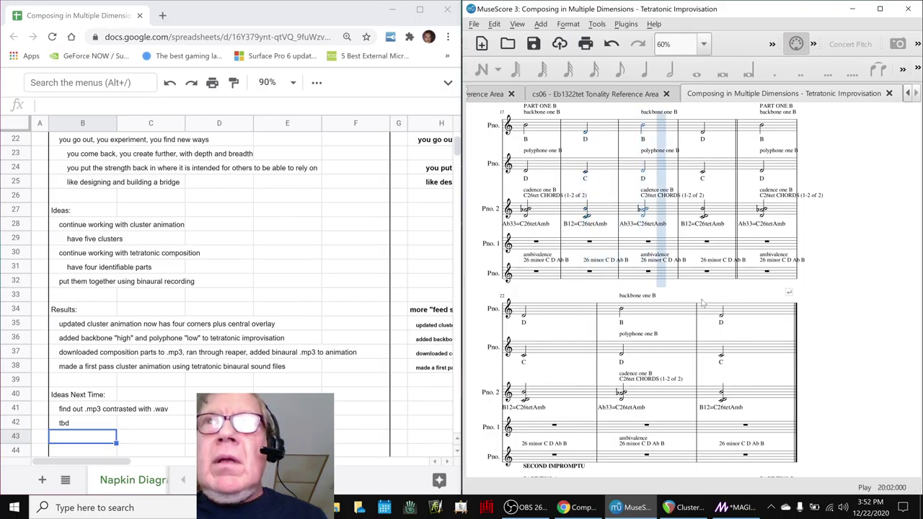
key("space")
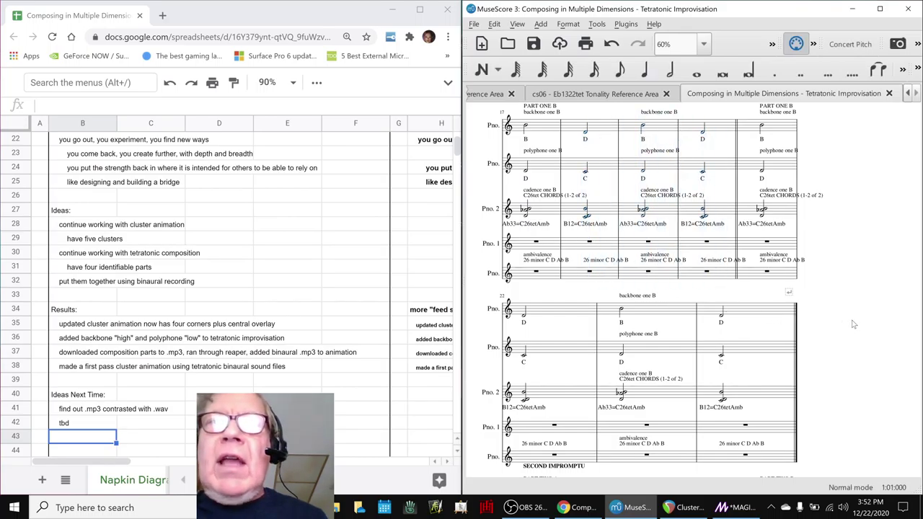
Step: Check the Panorama 6 effect on MP3 BACKBONE and play the Cluster project from the start
left_click(691, 510)
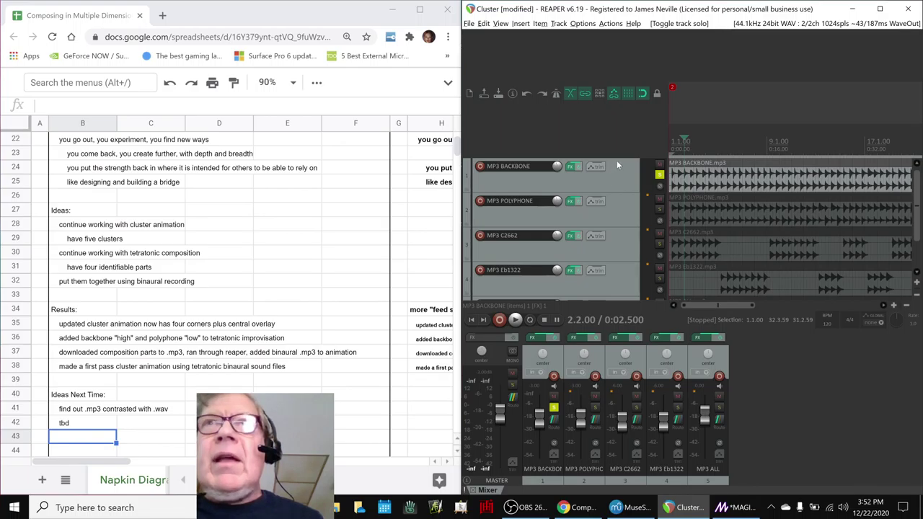
left_click(569, 168)
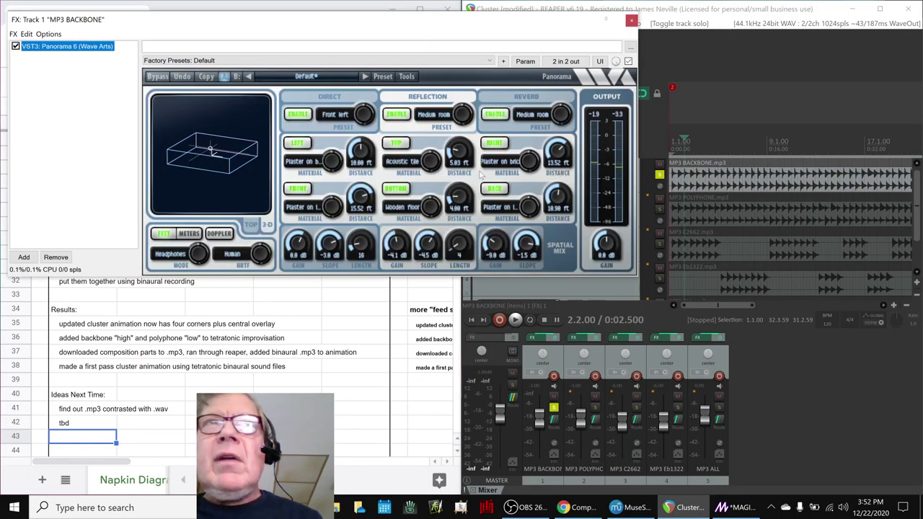
left_click(632, 21)
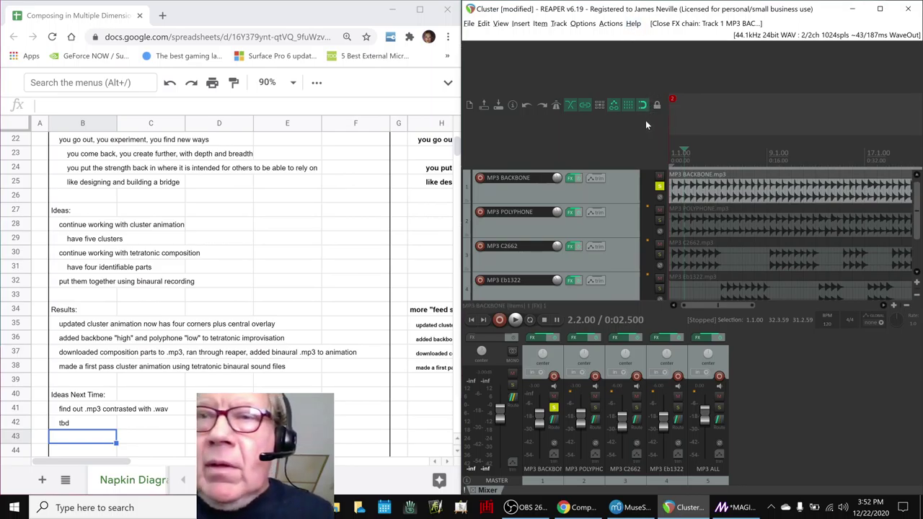
key("Home")
key("space")
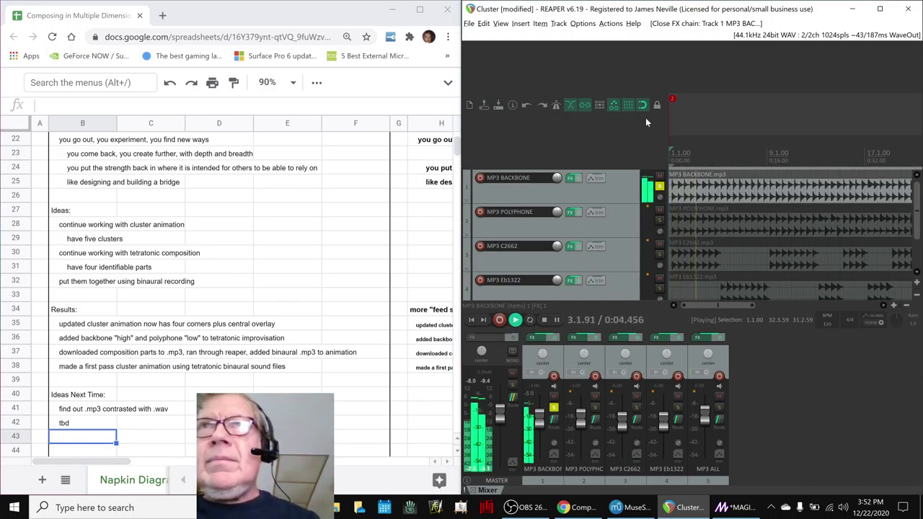
key("space")
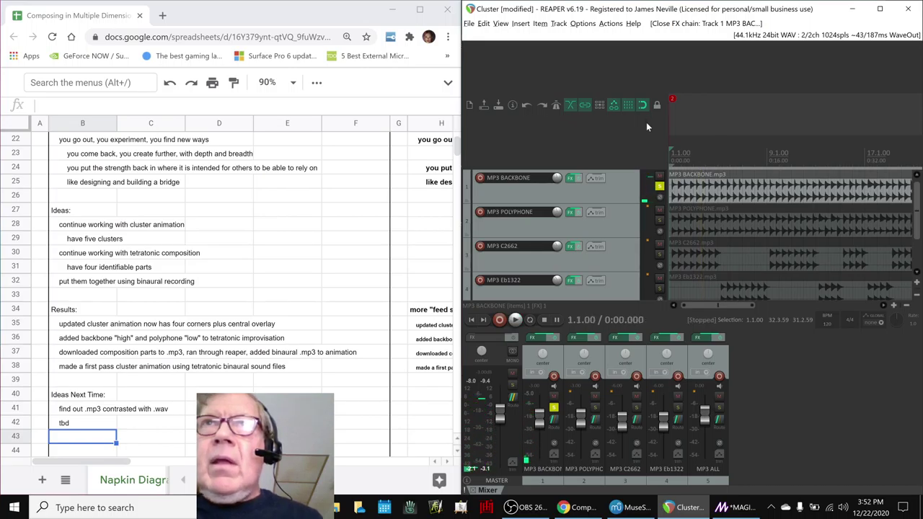
Step: Solo MP3 POLYPHONE alone and listen to it
scroll(656, 228, "down", 1)
left_click(658, 209)
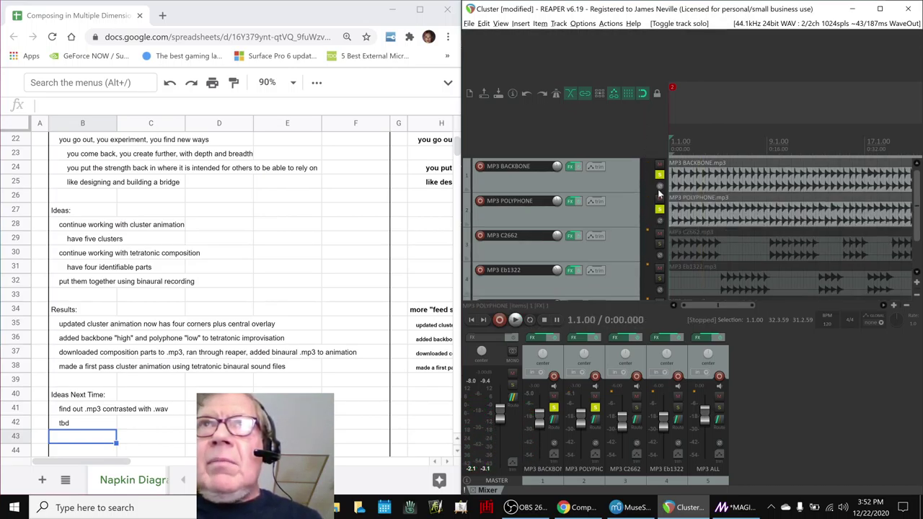
left_click(659, 174)
key("space")
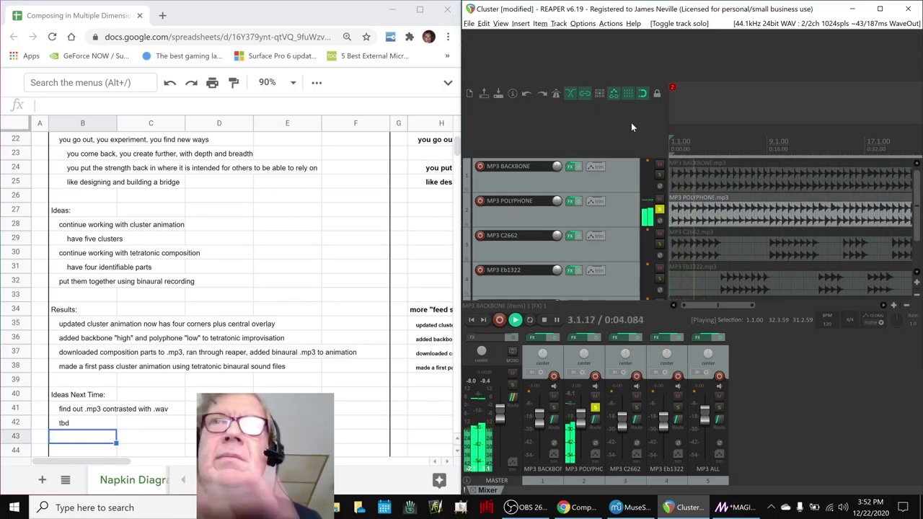
key("space")
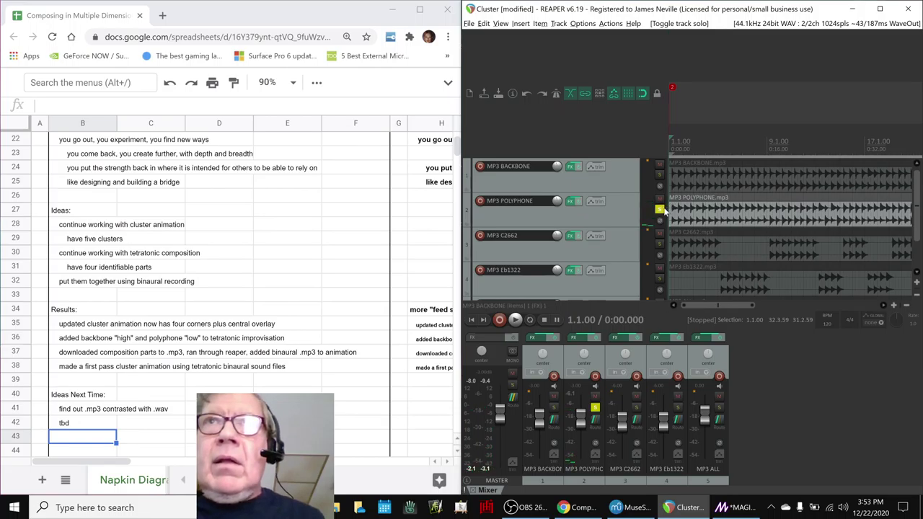
Step: Solo MP3 C2662 instead and listen to it
left_click(659, 209)
left_click(657, 244)
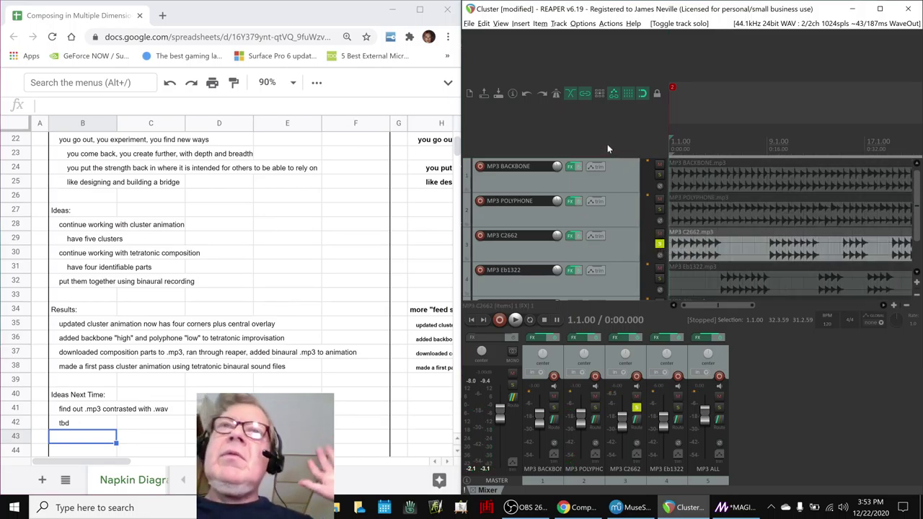
key("space")
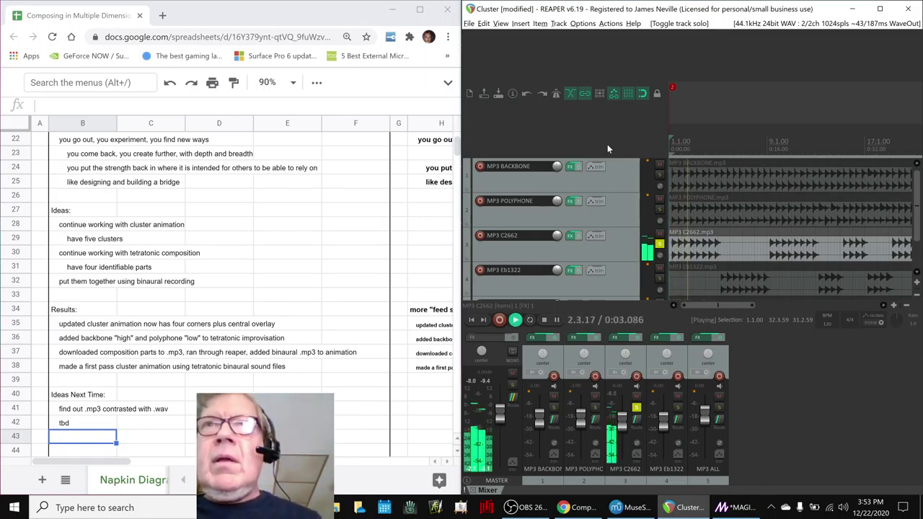
key("space")
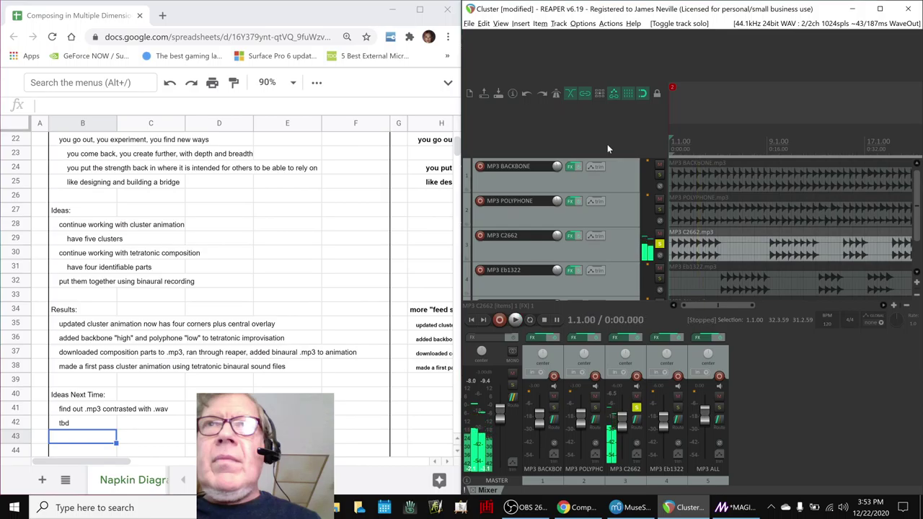
Step: Play POLYPHONE and C2662 soloed together, then clear both solos
left_click(659, 209)
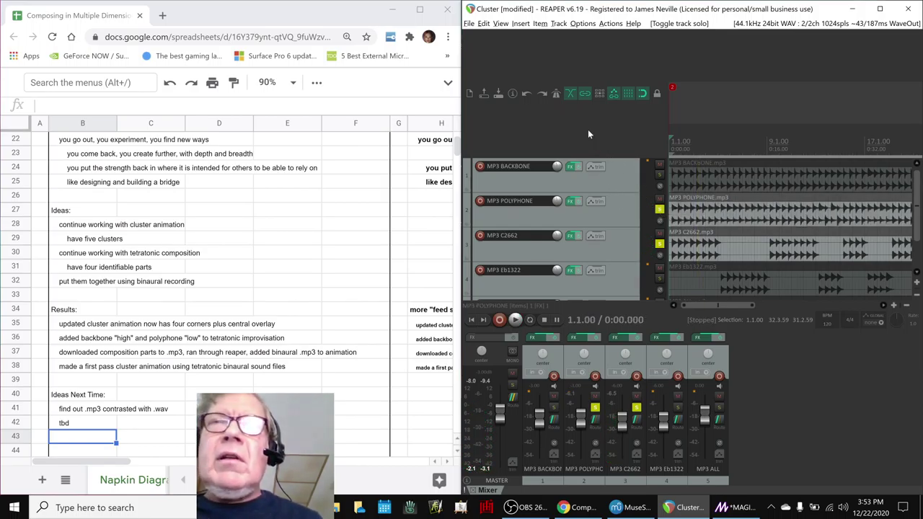
key("space")
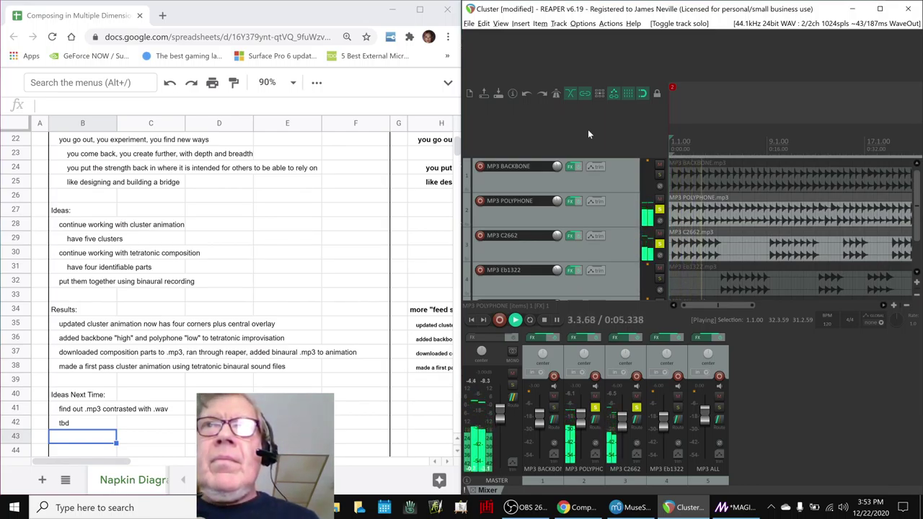
key("space")
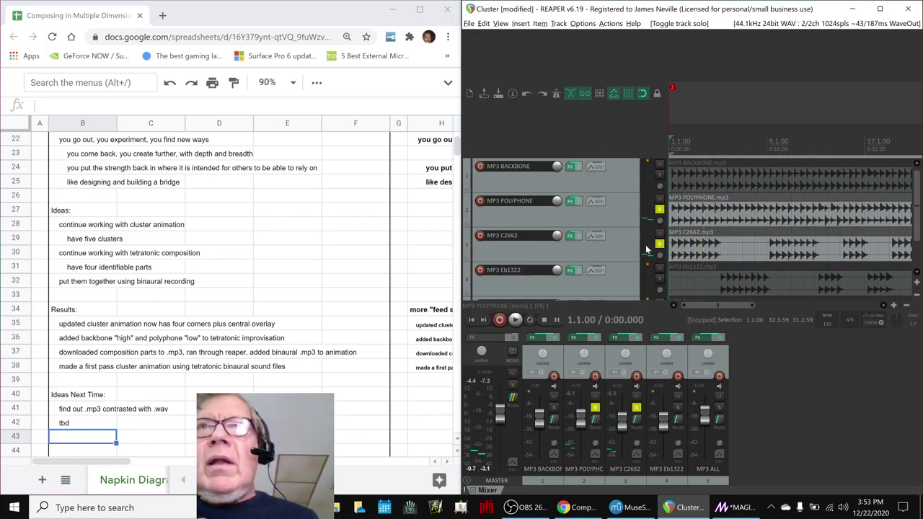
left_click(659, 244)
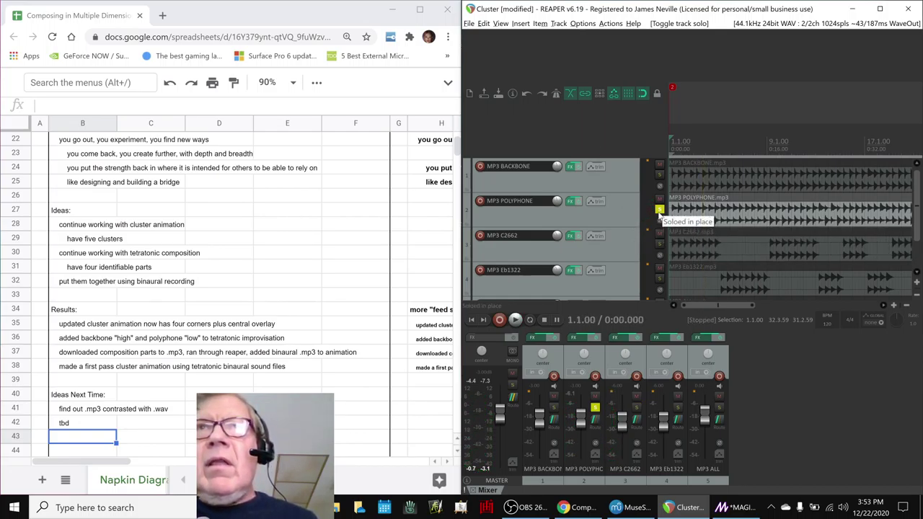
left_click(659, 210)
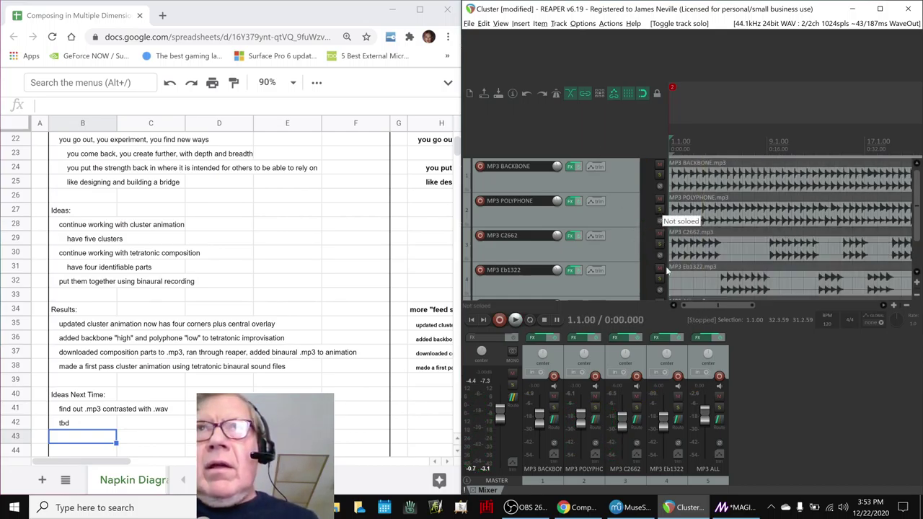
Step: Maximize the MAGIC Cluster editor with the preview window placed off the nodes
left_click(721, 508)
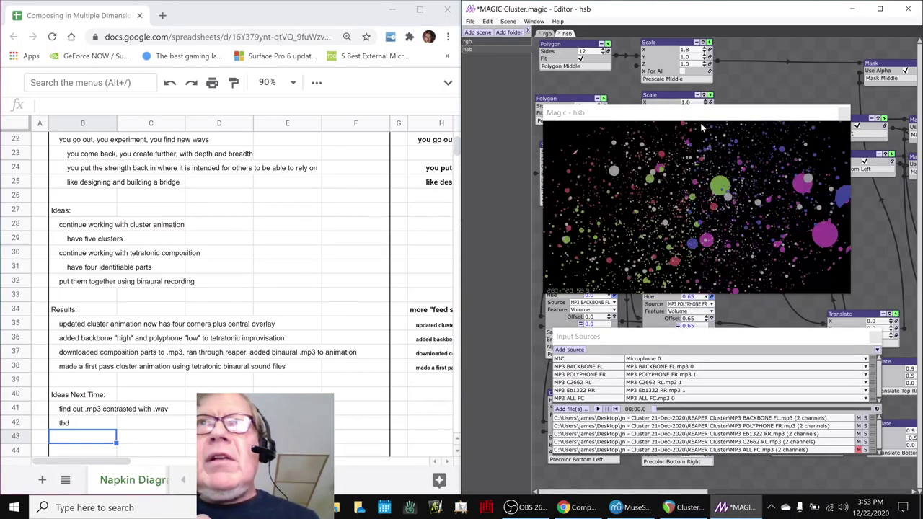
left_click_drag(695, 113, 714, 334)
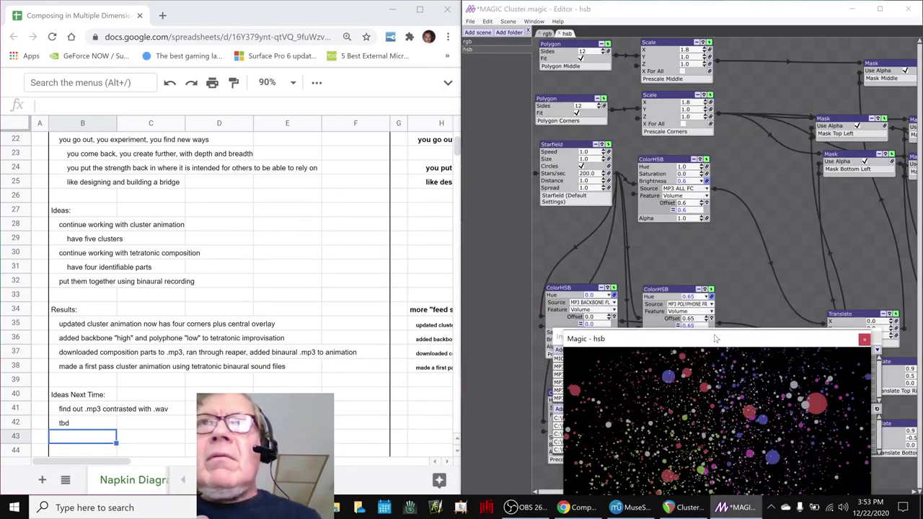
left_click(879, 10)
left_click_drag(726, 328, 715, 59)
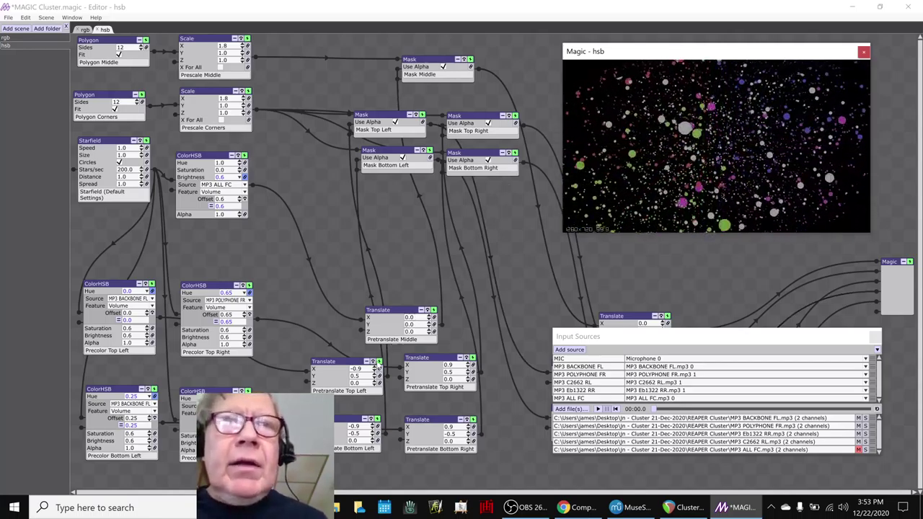
Step: Keep Pretranslate Bottom Left on, disable Bottom Right, and play the soundtrack
left_click(376, 369)
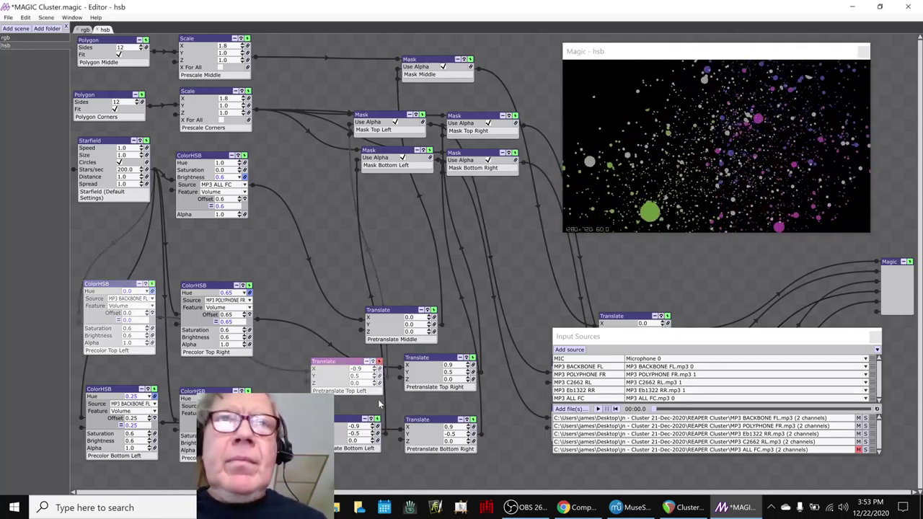
left_click(433, 310)
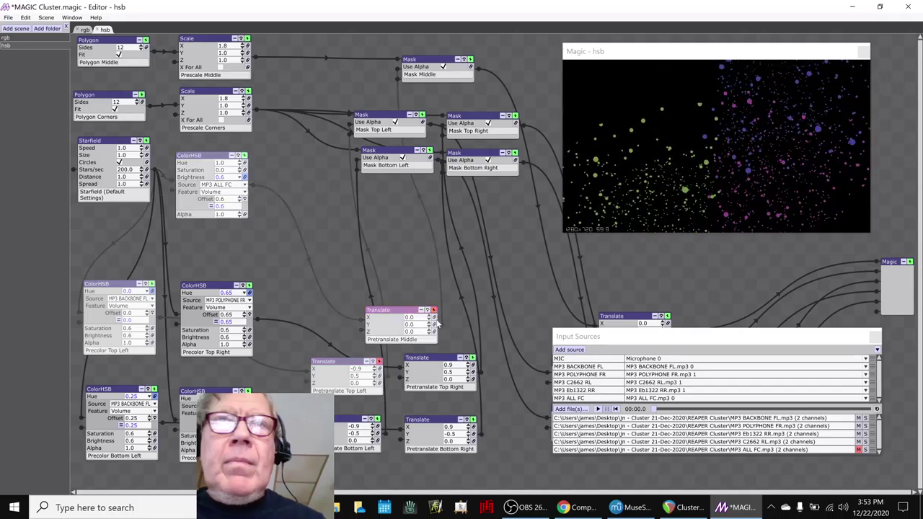
left_click(472, 357)
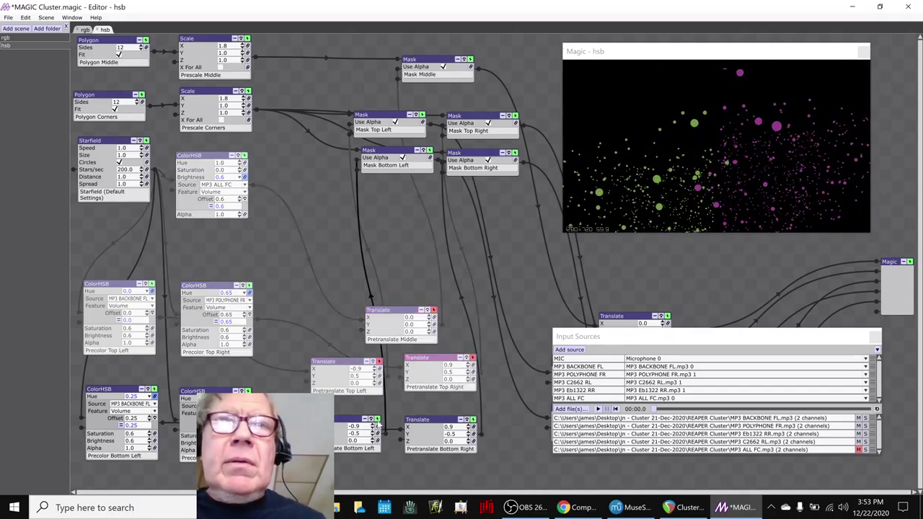
left_click(376, 419)
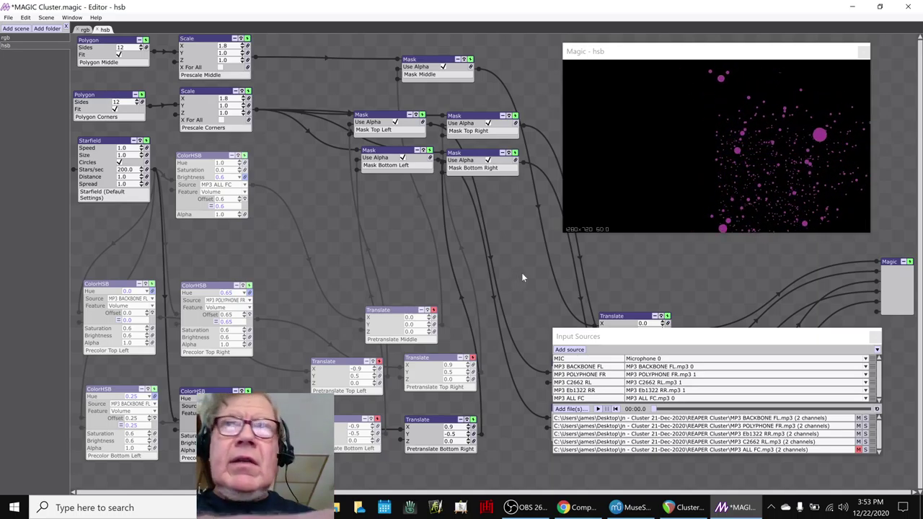
left_click(377, 420)
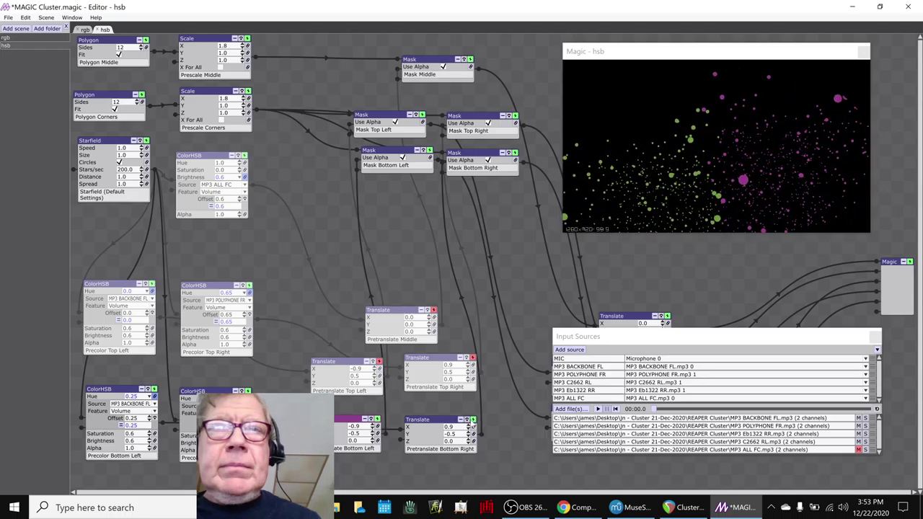
left_click(473, 419)
key("space")
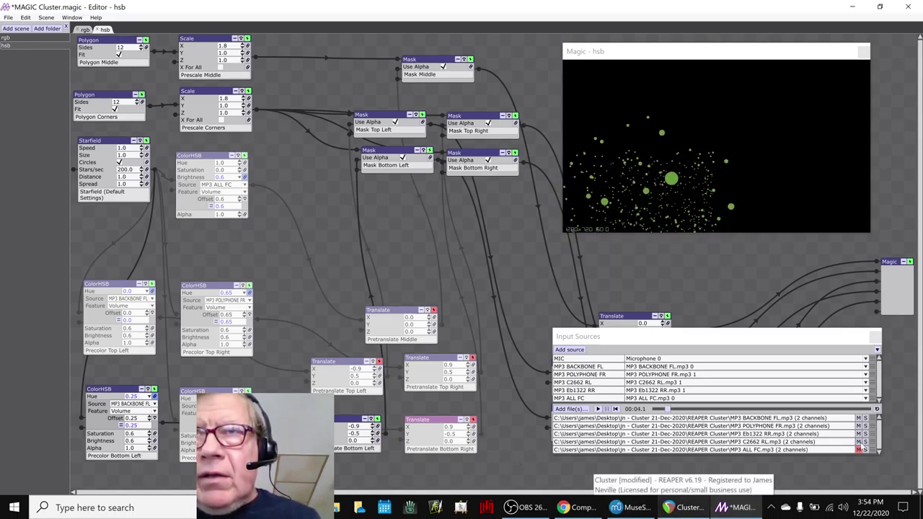
Step: Mute the ALL FC, Eb1322 RR, POLYPHONE FR and BACKBONE FL tracks during playback
left_click(858, 449)
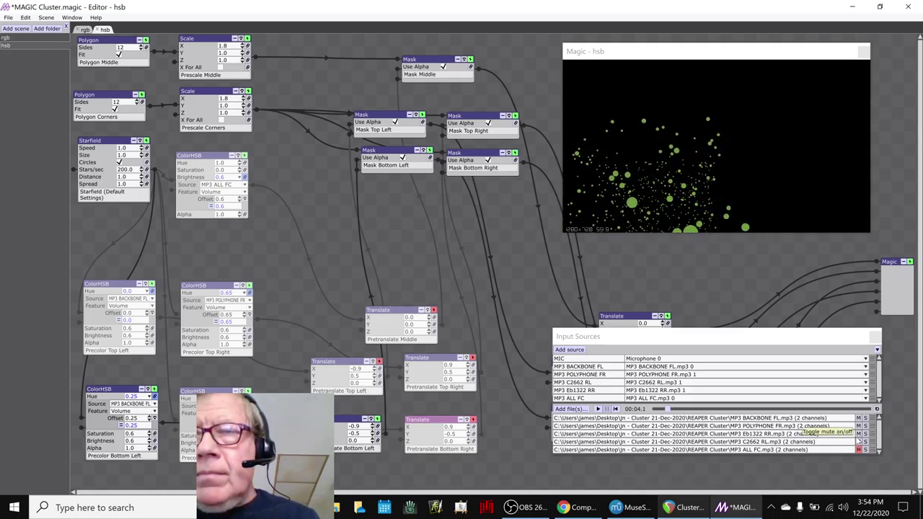
left_click(858, 433)
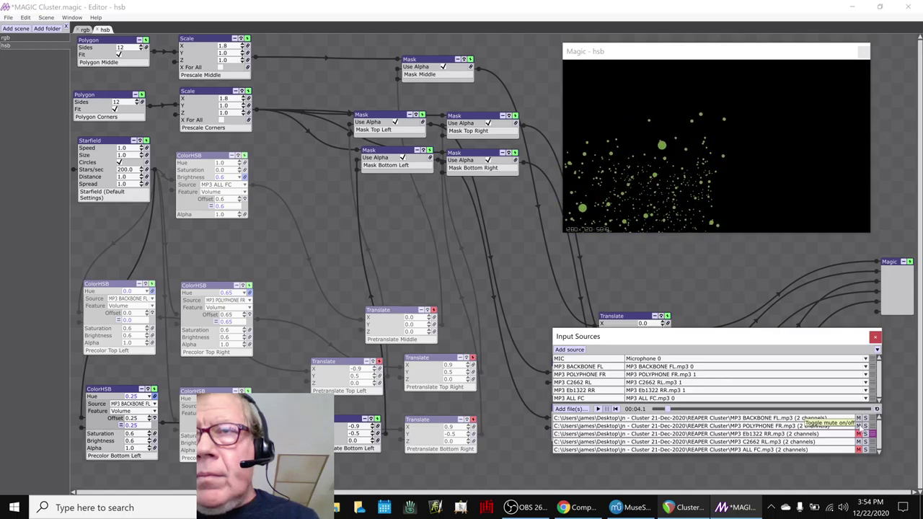
left_click(858, 425)
left_click(858, 417)
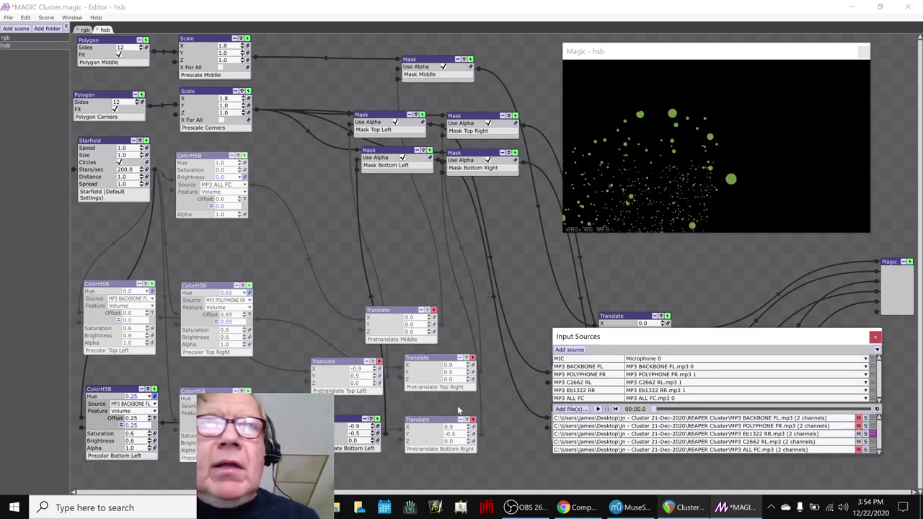
left_click(493, 436)
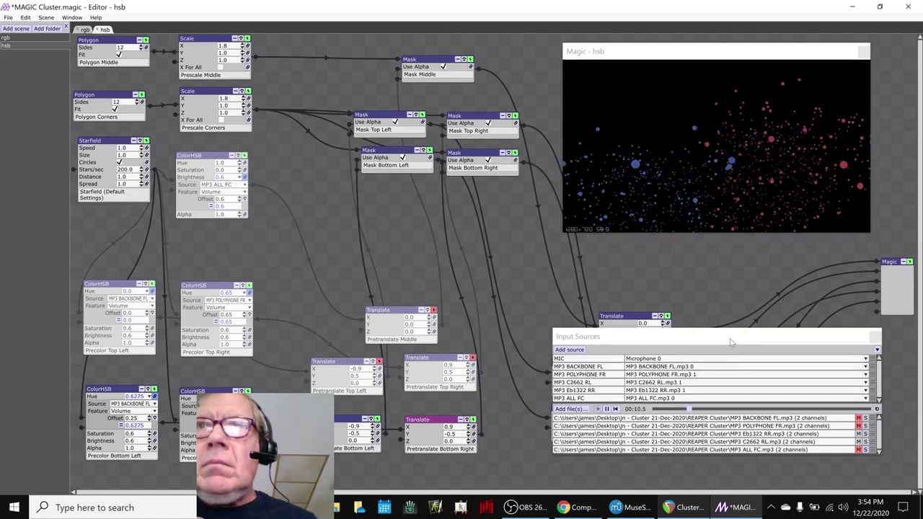
left_click_drag(730, 342, 829, 449)
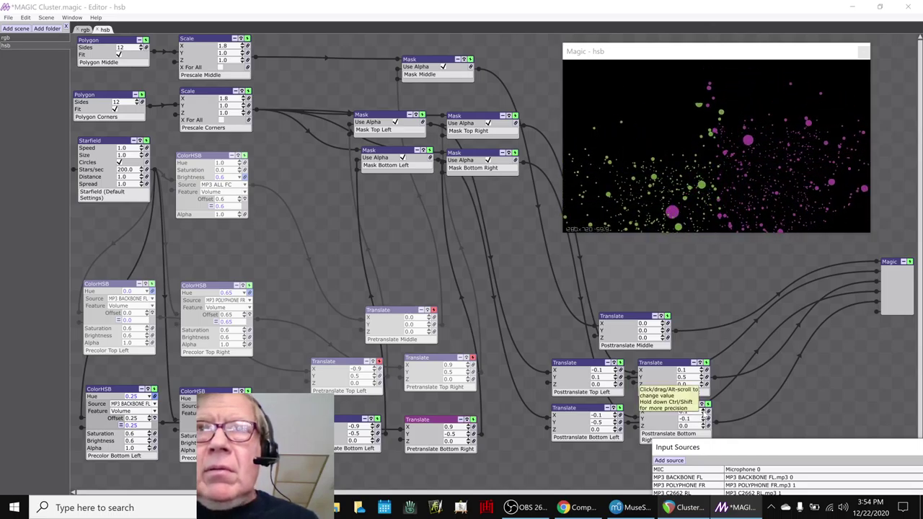
Step: Set the Posttranslate Bottom Right X offset to 0.1
left_click(706, 412)
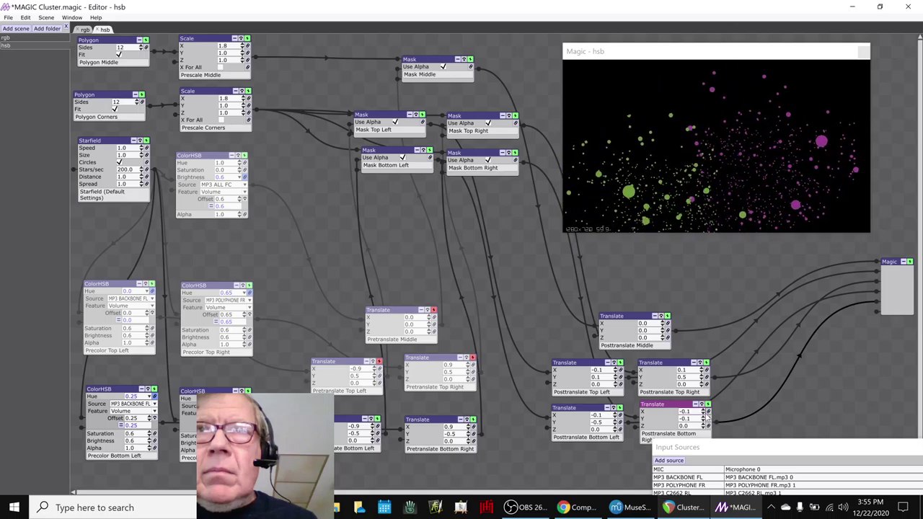
left_click(704, 410)
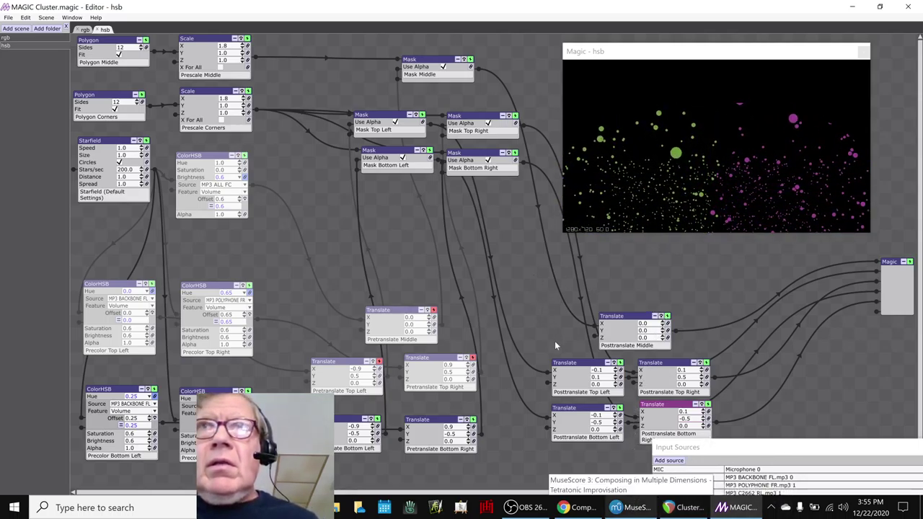
Step: Set the Posttranslate Bottom Left and Bottom Right Y offsets to -0.1
left_click(382, 364)
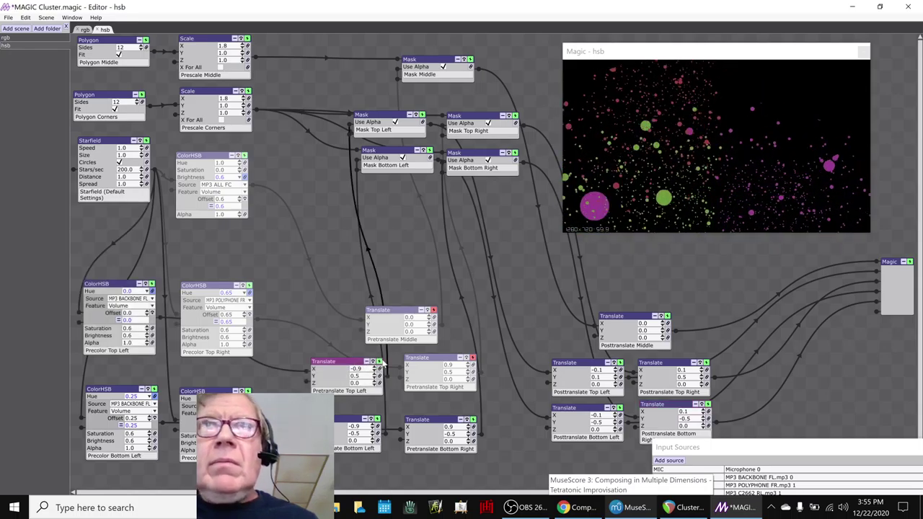
left_click(472, 358)
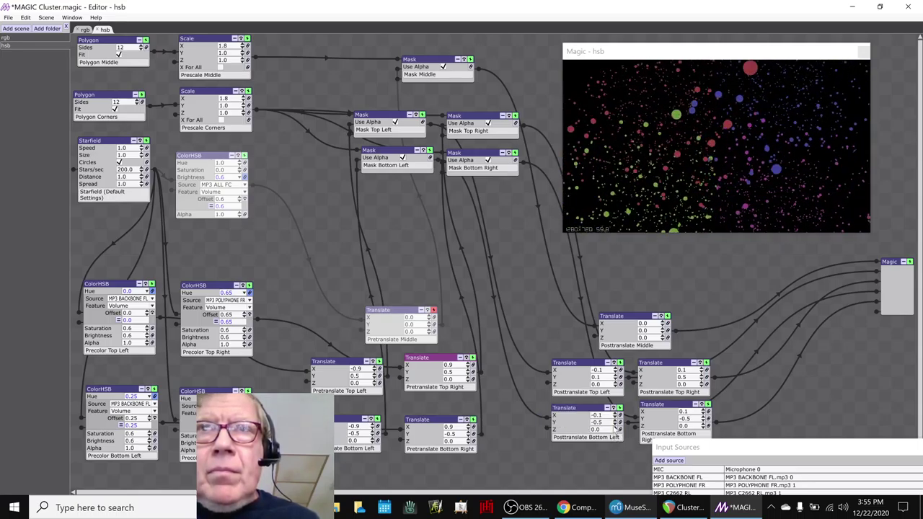
left_click(617, 420)
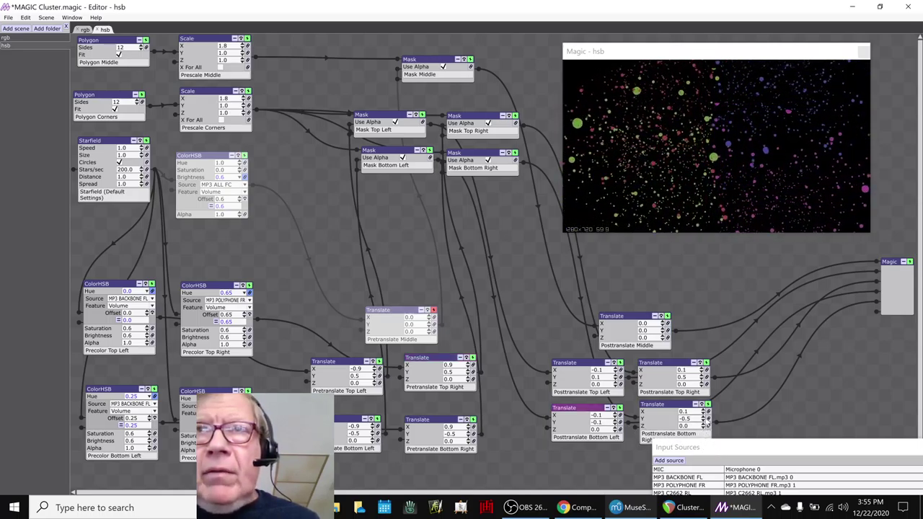
left_click(663, 405)
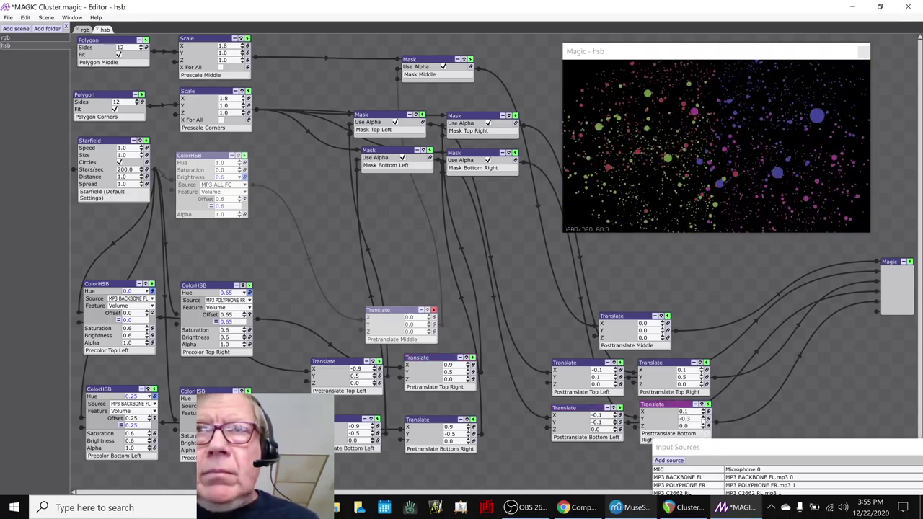
Step: Re-enable Pretranslate Middle with its colour branch and unmute the first audio file
left_click(701, 383)
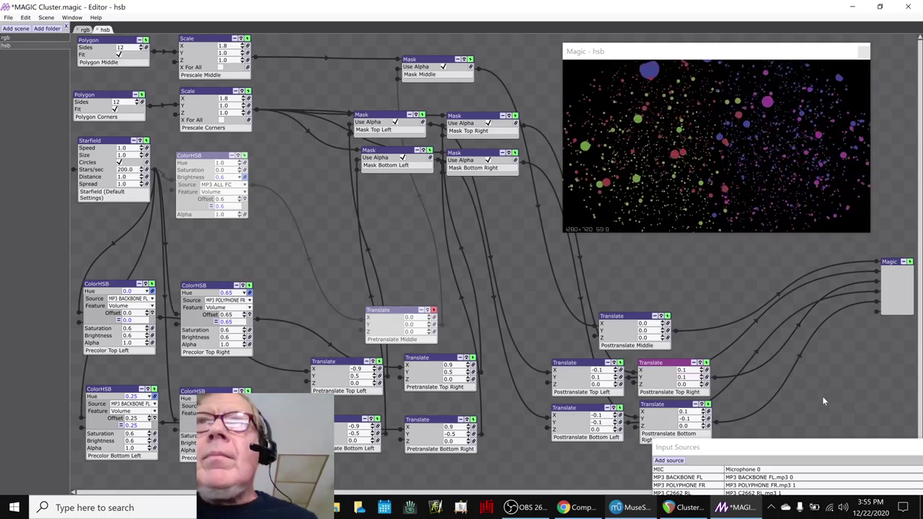
left_click(433, 311)
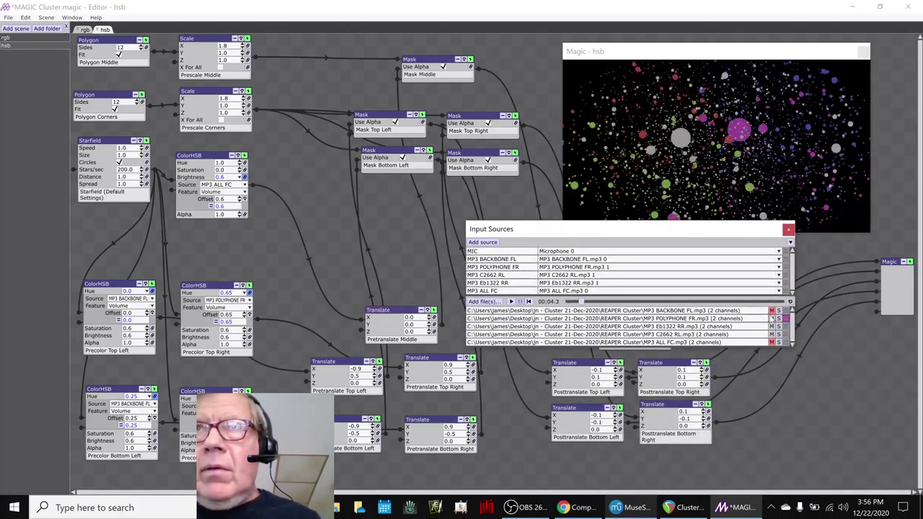
left_click(771, 310)
Step: Unmute the second audio file, move Input Sources lower right, and play all five clusters
left_click(772, 318)
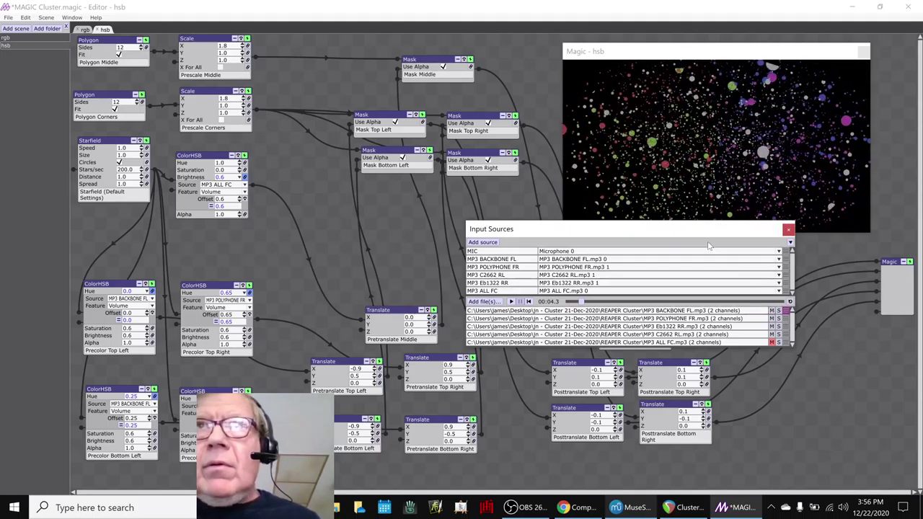
left_click_drag(703, 232, 794, 383)
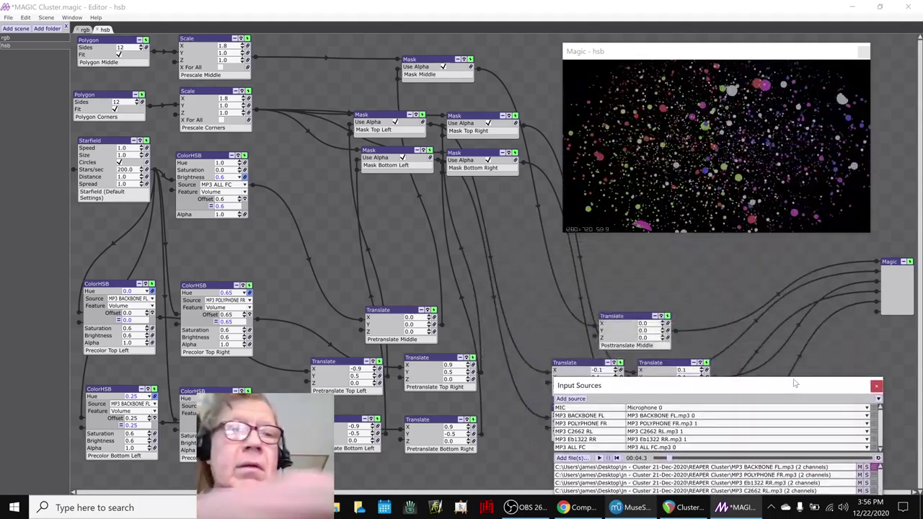
key("space")
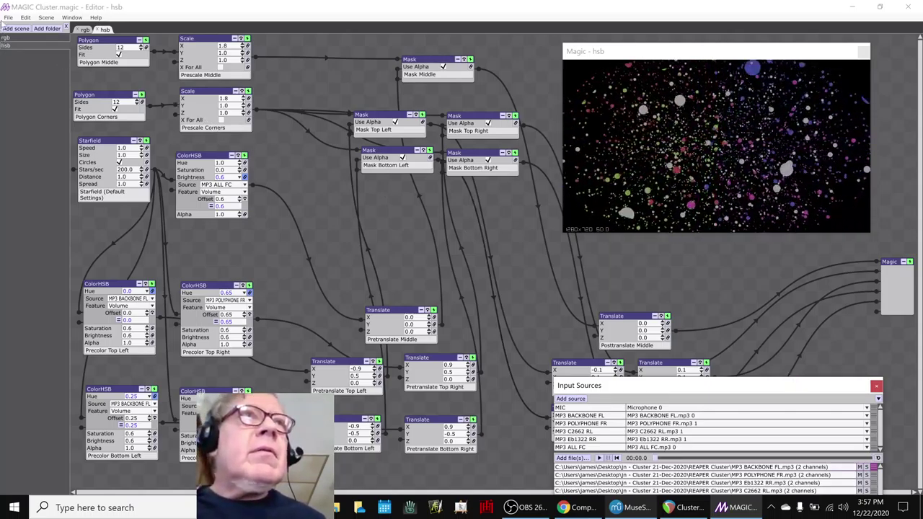
Step: Re-export the movie as MAGIC Cluster.mp4 at 1920×1080, 60 fps, overwriting the existing file
left_click(8, 17)
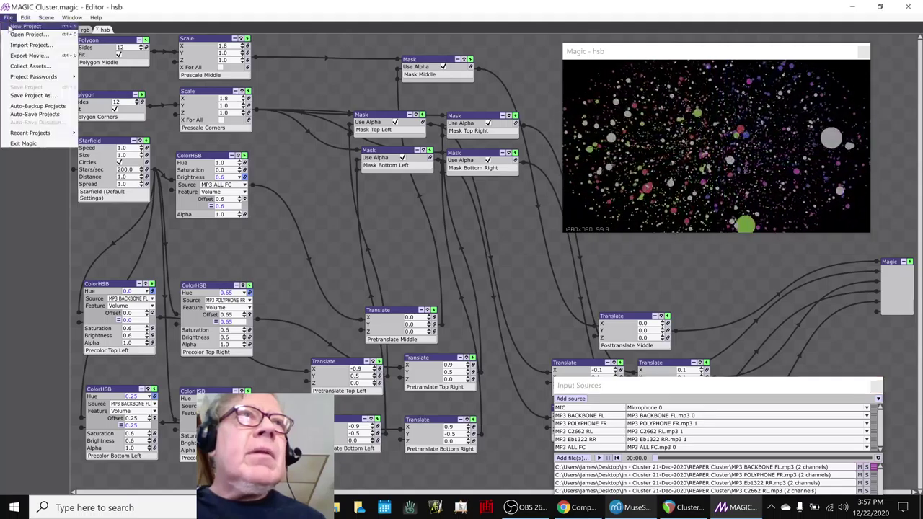
left_click(21, 61)
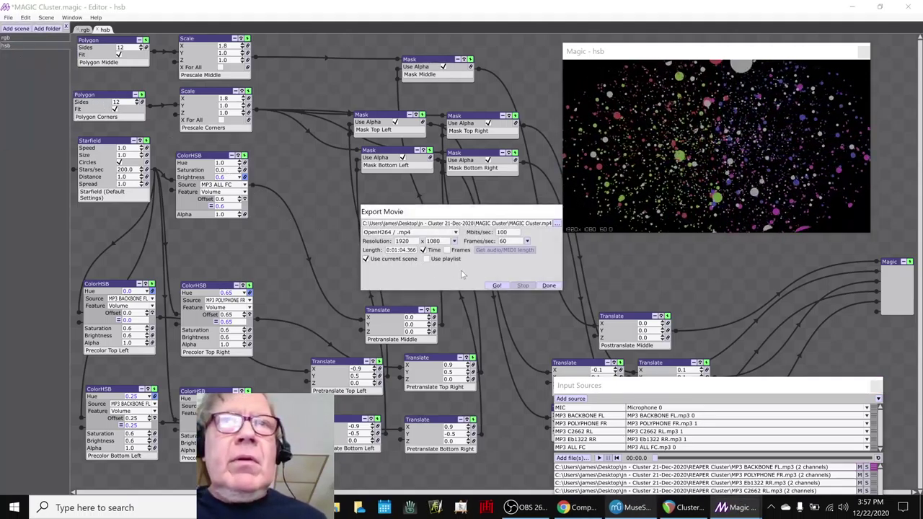
left_click(496, 286)
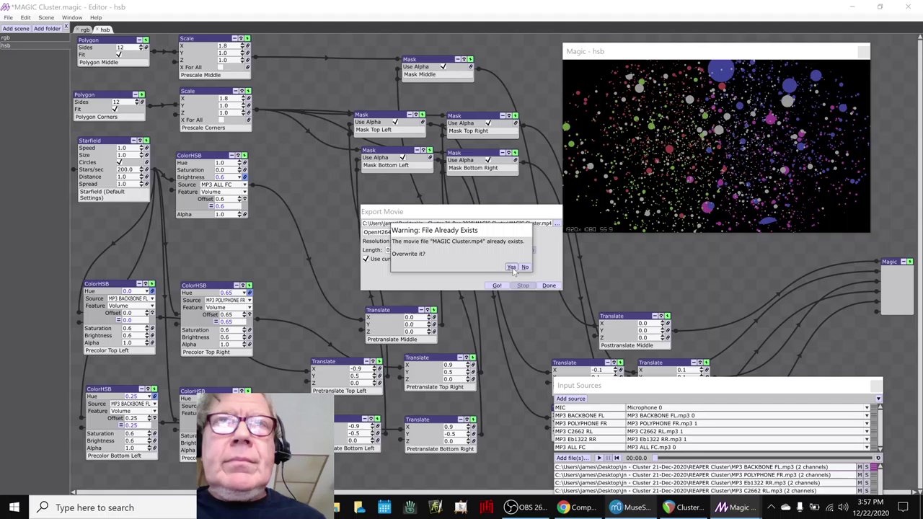
left_click(511, 268)
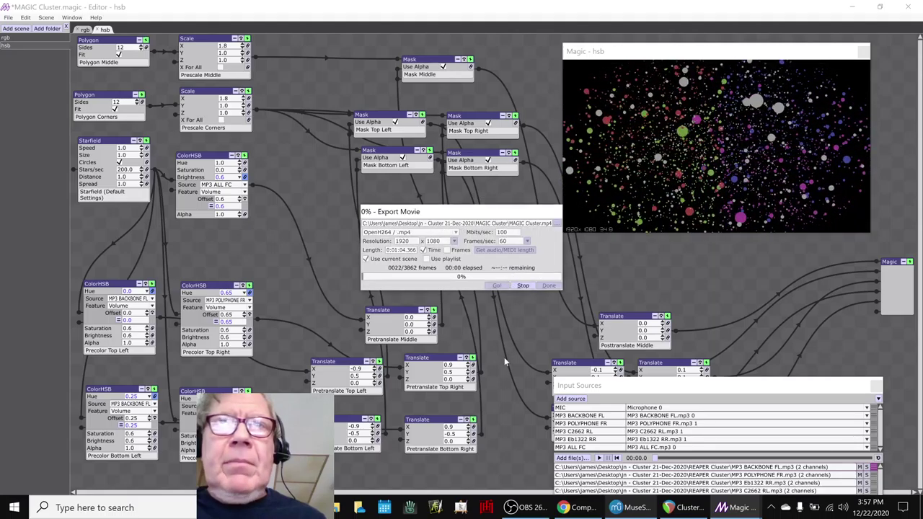
left_click(582, 509)
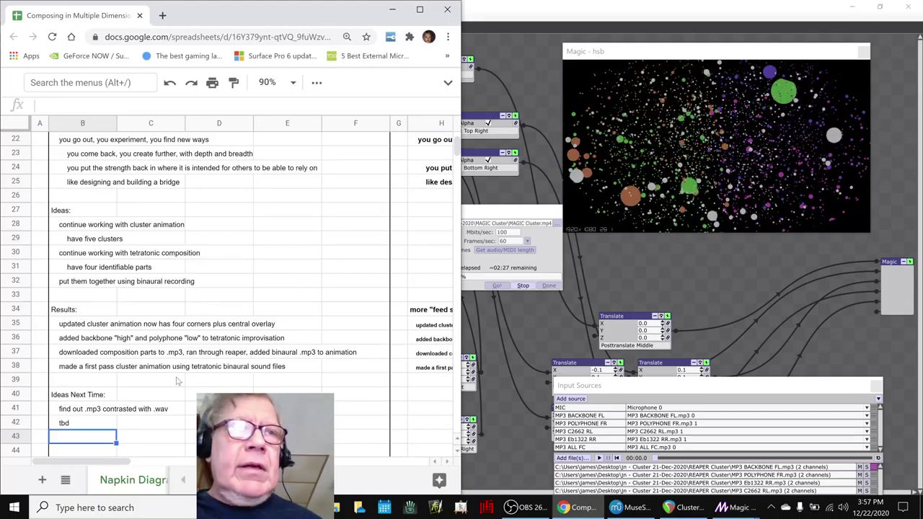
Step: Copy the tbd entry into the row below and clear row 42 for a new idea
scroll(178, 381, "down", 3)
left_click(66, 328)
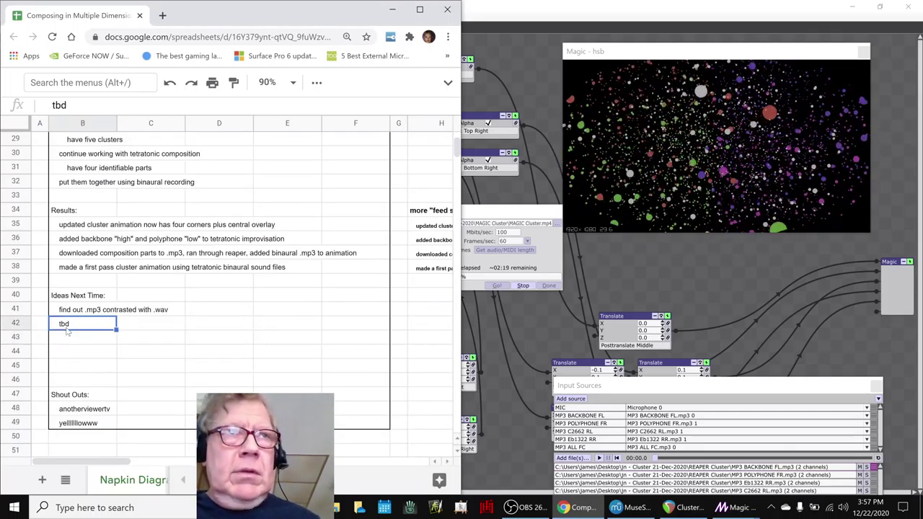
key("ctrl+c")
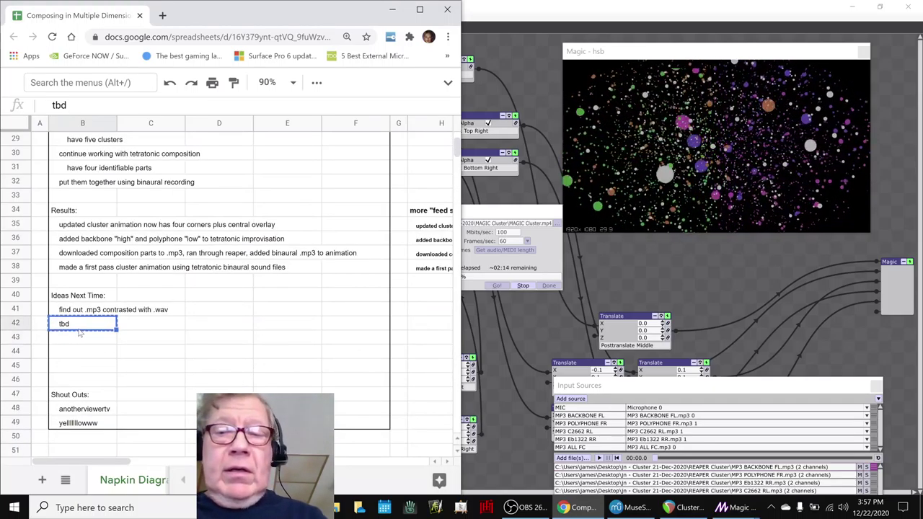
key("Down")
key("ctrl+v")
key("Up")
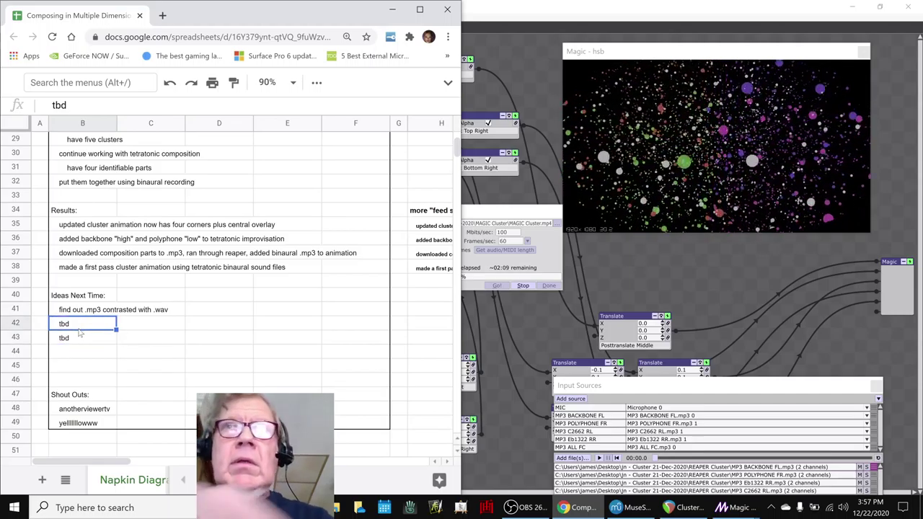
key("BackSpace")
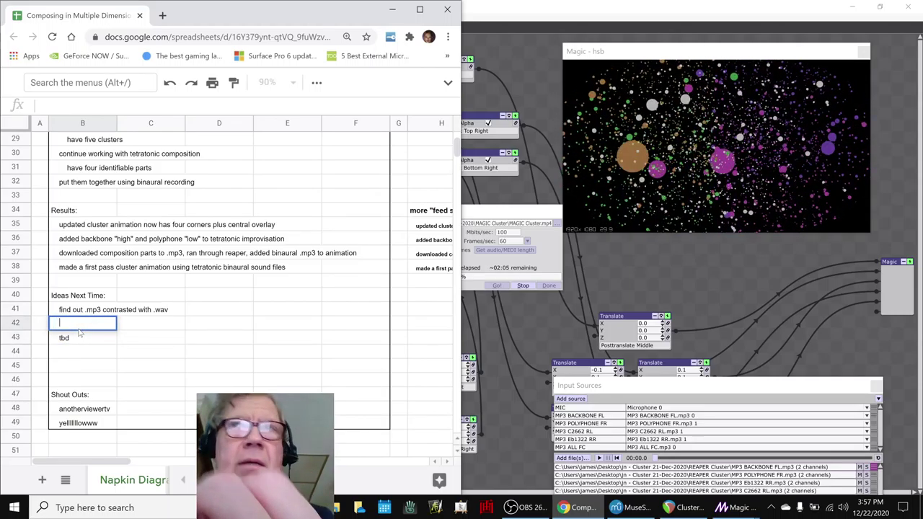
Step: Write 'maybe make the left right separation stronger for top two parts of the composition' in B42
type("maybe make the lef")
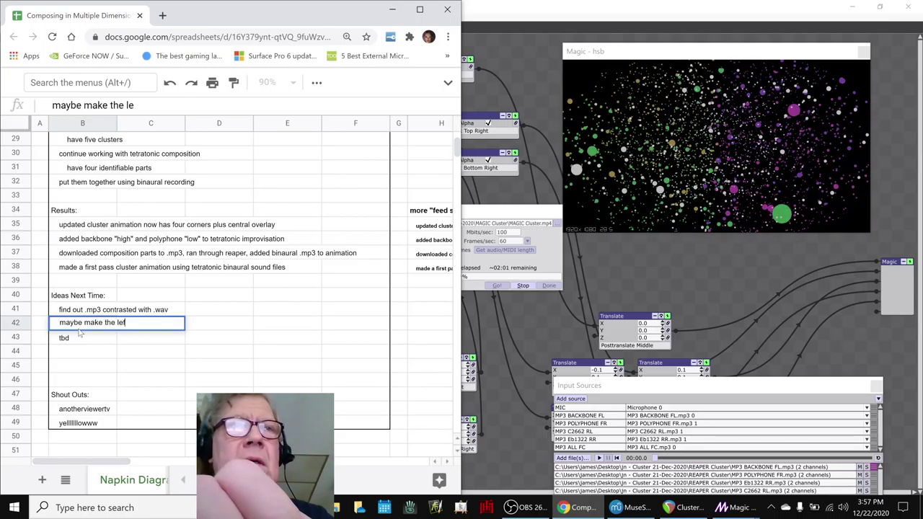
type("t right sep")
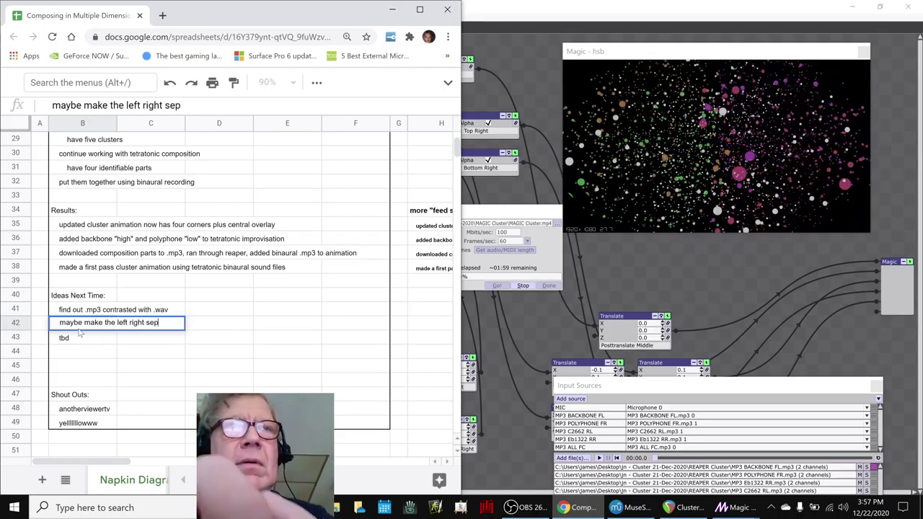
type("ararion")
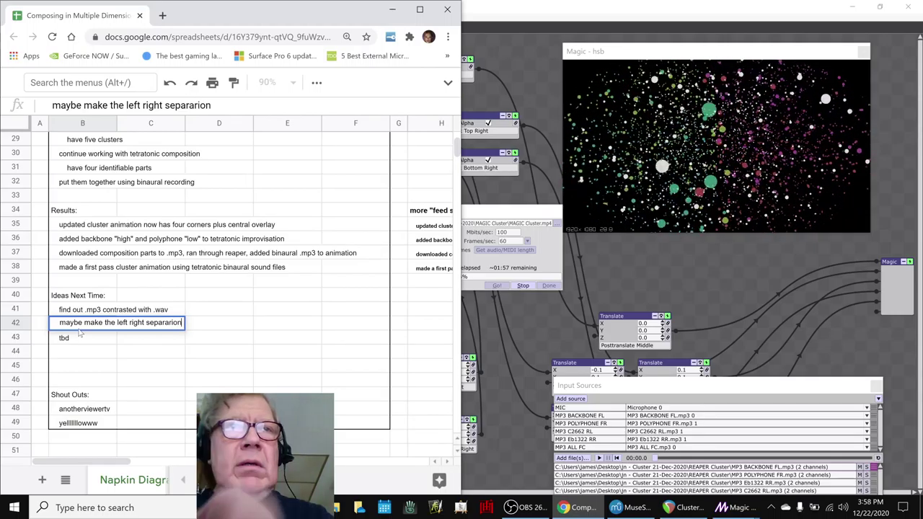
key("BackSpace")
key("BackSpace")
key("BackSpace")
key("BackSpace")
type("tion st")
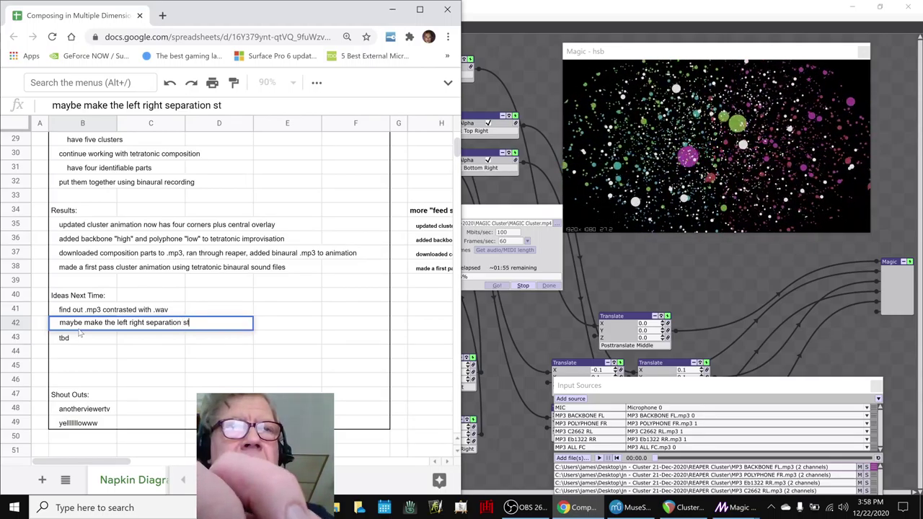
type("ronger for")
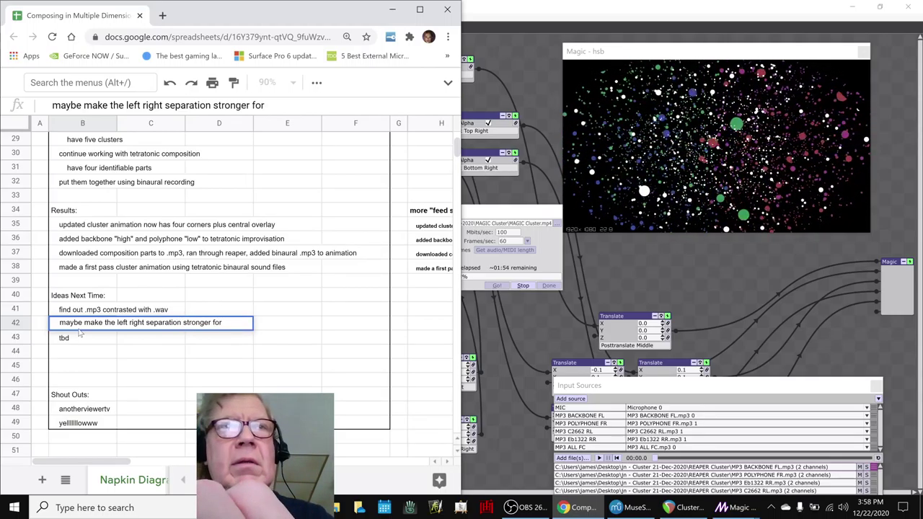
type(" top two pars")
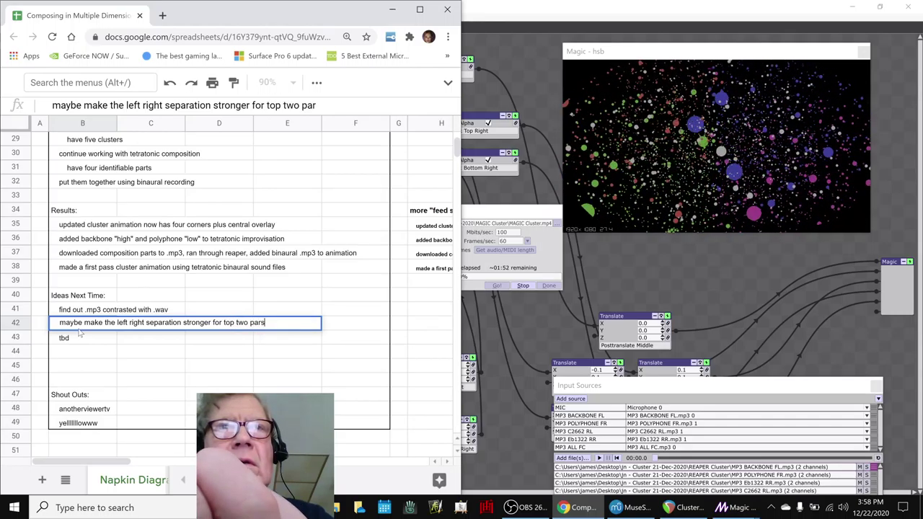
key("BackSpace")
type("ts of the ")
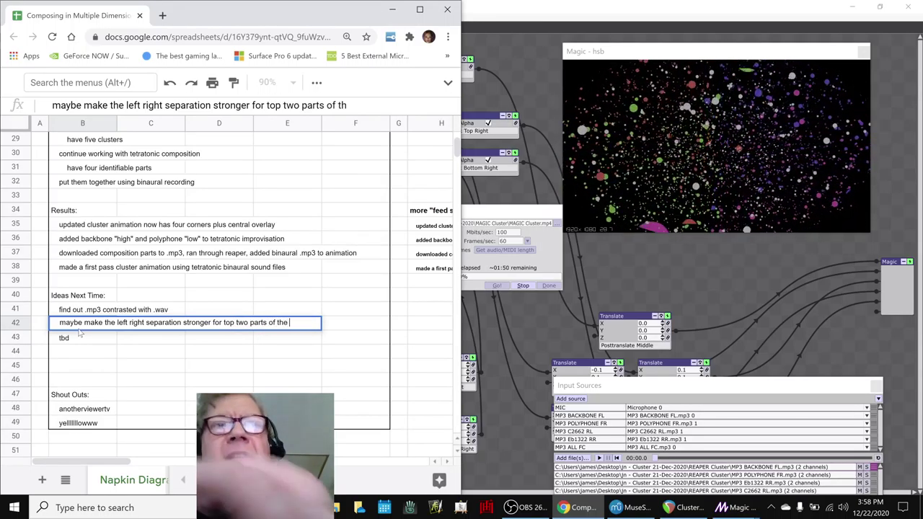
type("composition")
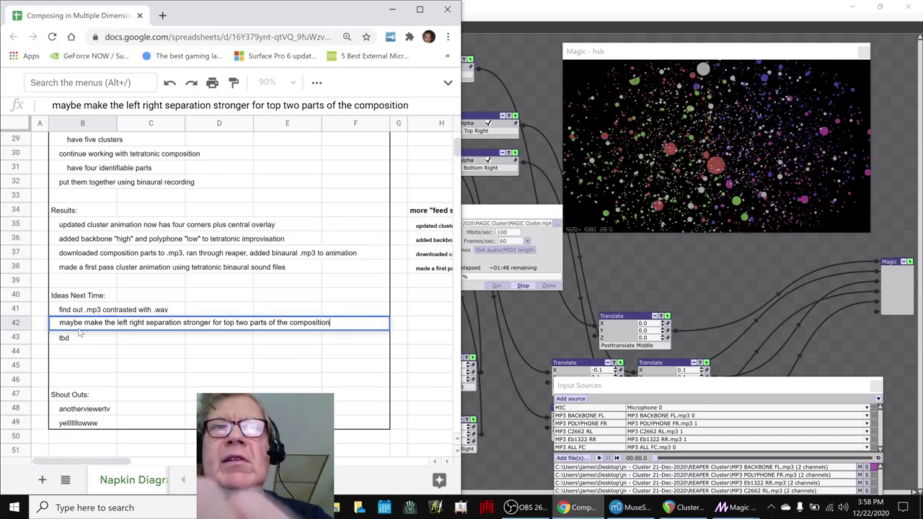
key("Return")
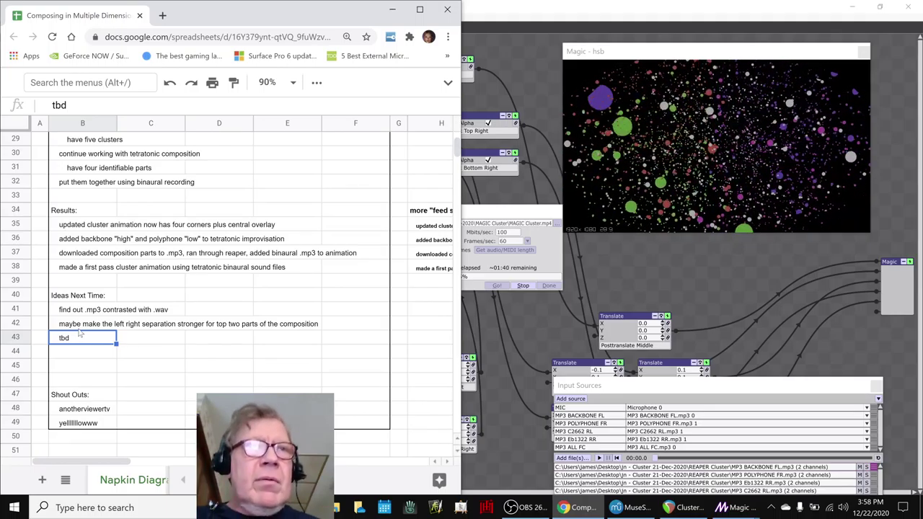
key("ctrl+c")
Step: Paste tbd into B44 and write 'make some additions and dynamic changes' in B43
key("Down")
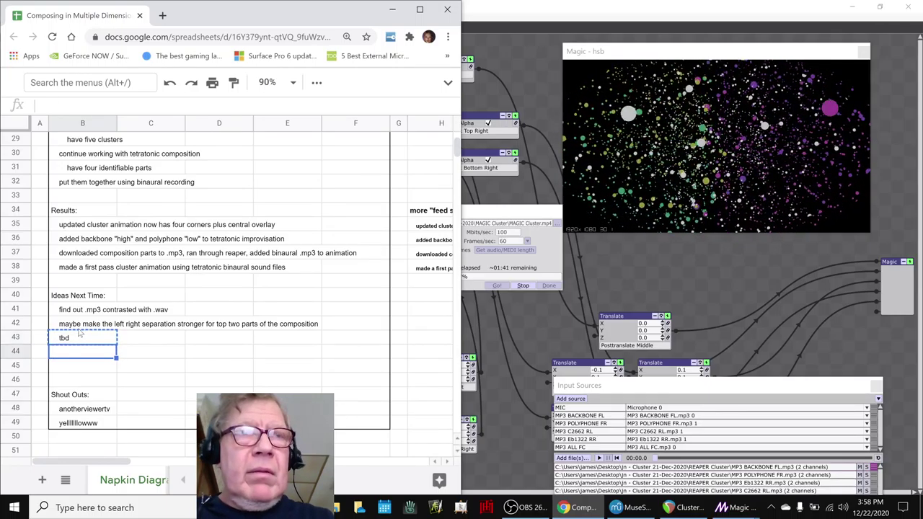
key("ctrl+v")
left_click(80, 333)
key("BackSpace")
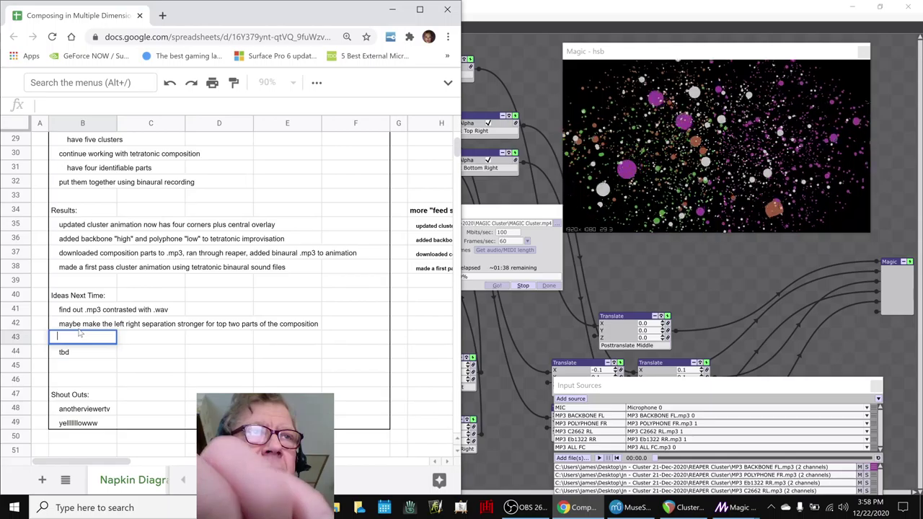
type("ma")
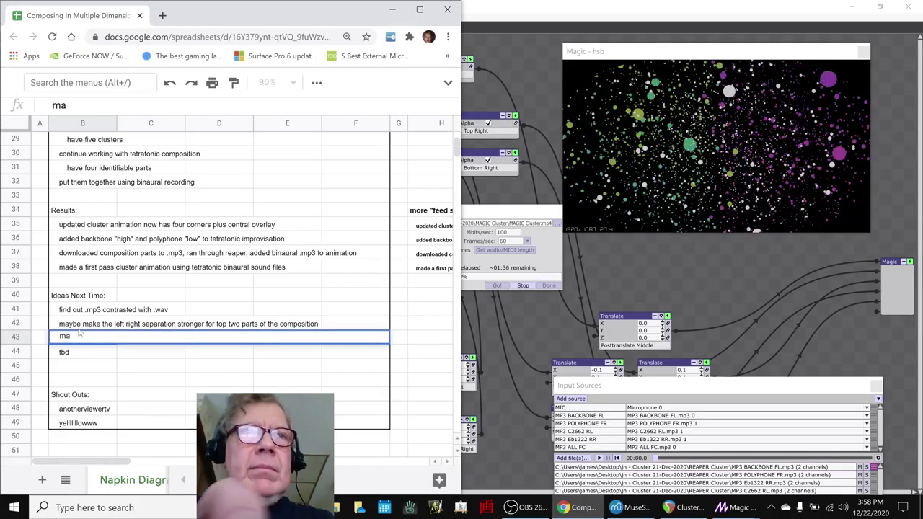
type("ke some addit")
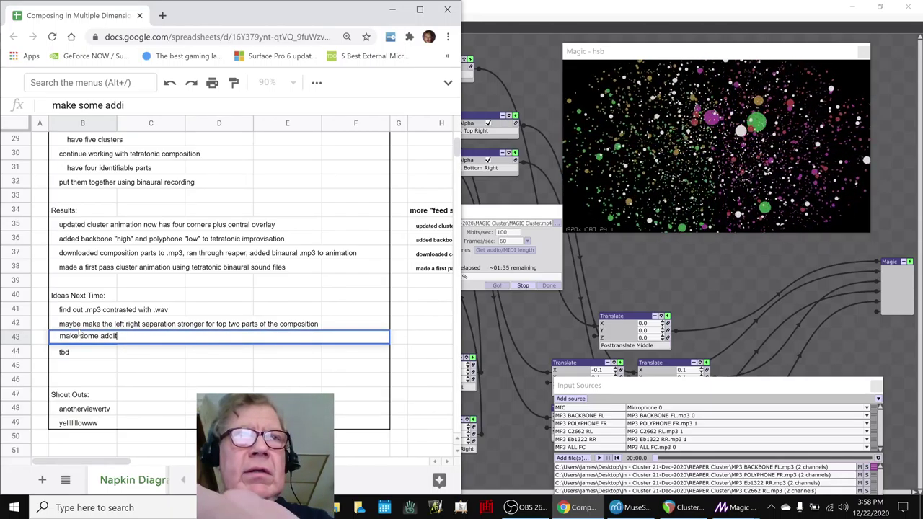
type("ions and")
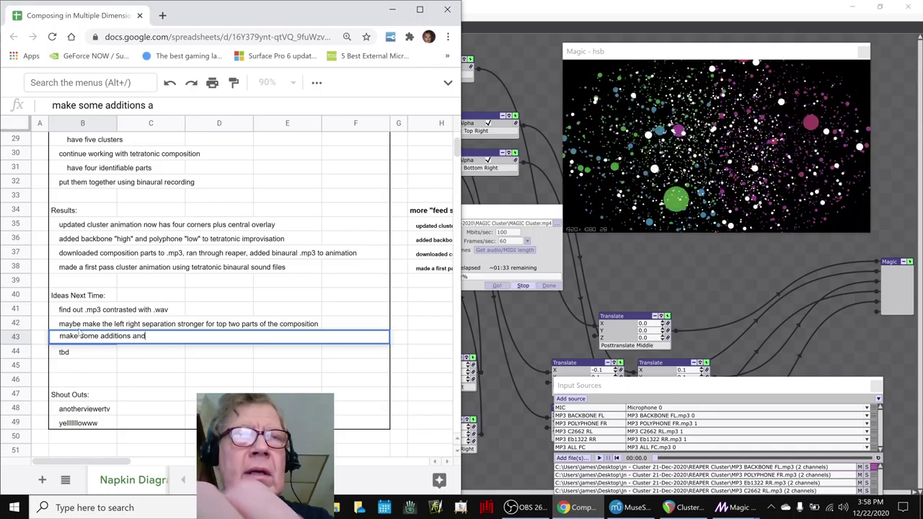
type(" dynamic changes")
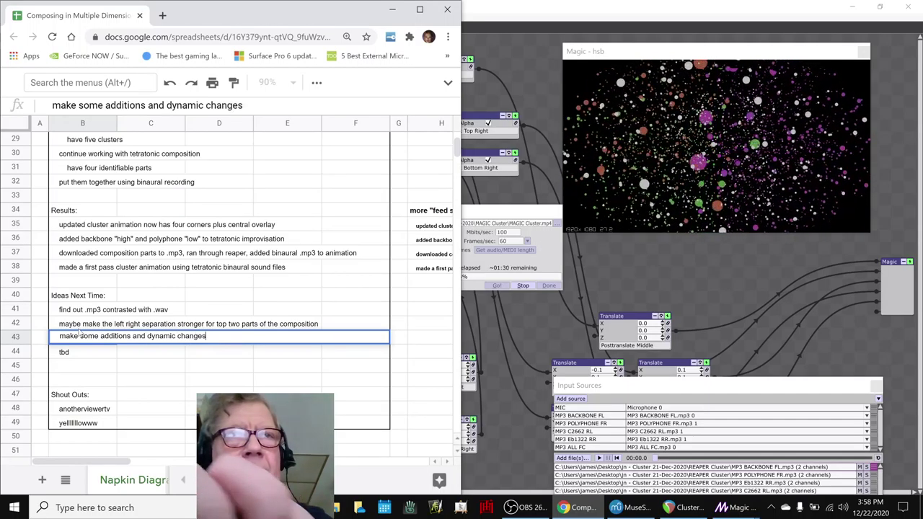
key("Return")
Step: Add 'part' before additions and 'e.g., passing note line;' to the B43 idea
left_click(79, 335)
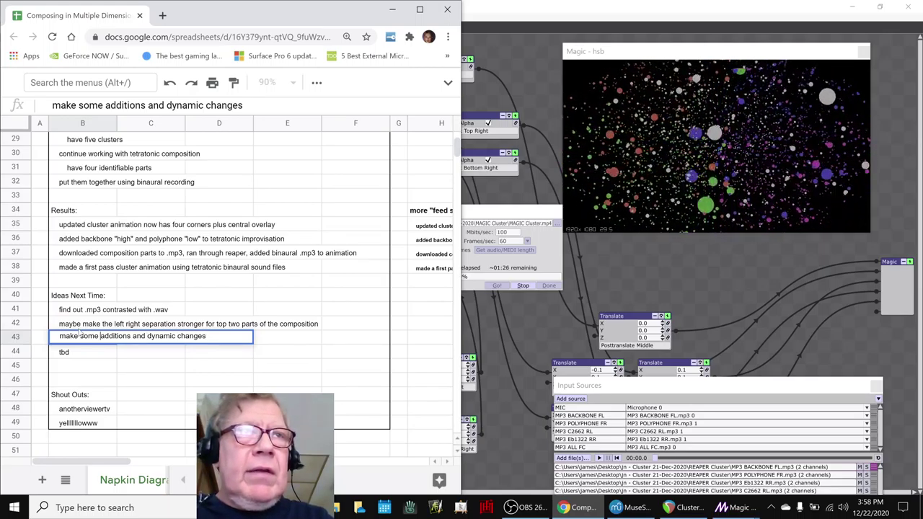
type("part ")
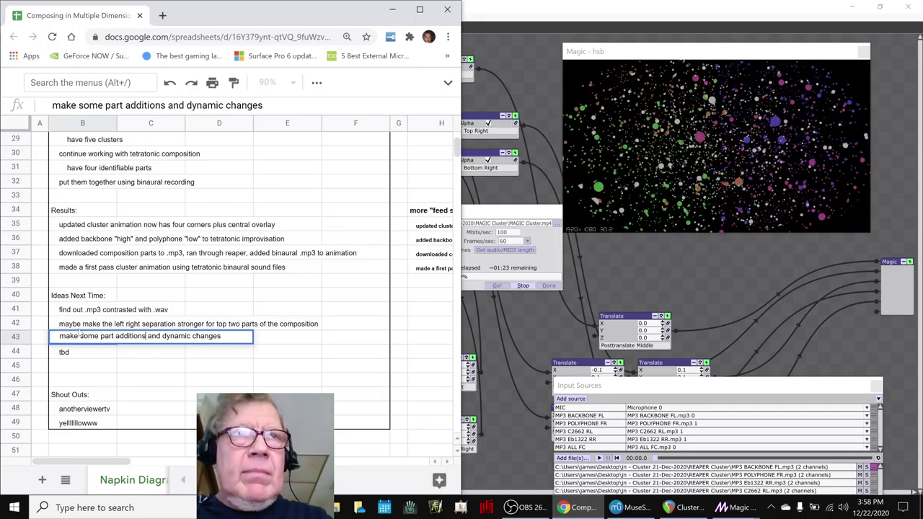
type(",e")
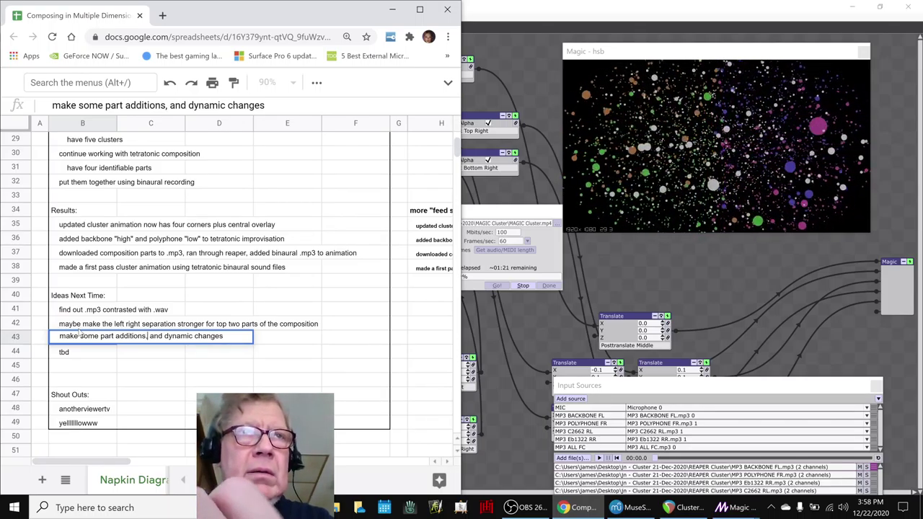
key("BackSpace")
type("e.g.,  ")
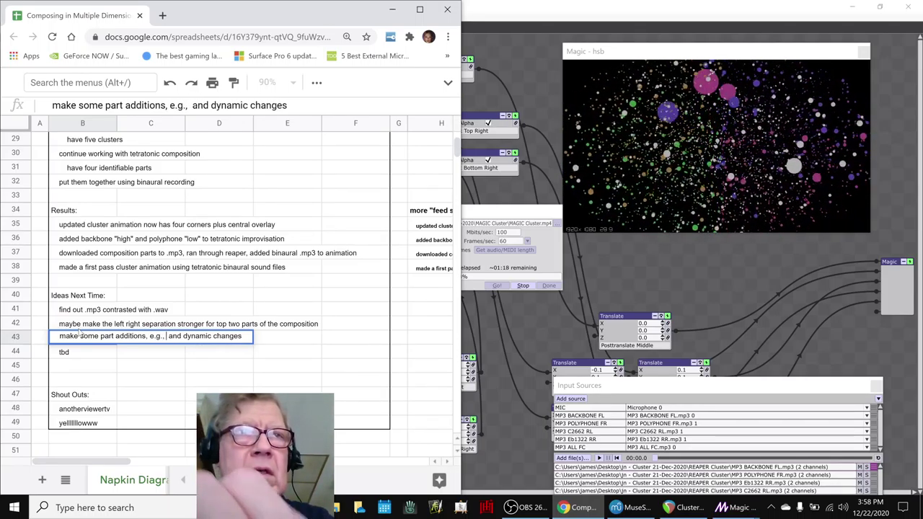
type("passing note")
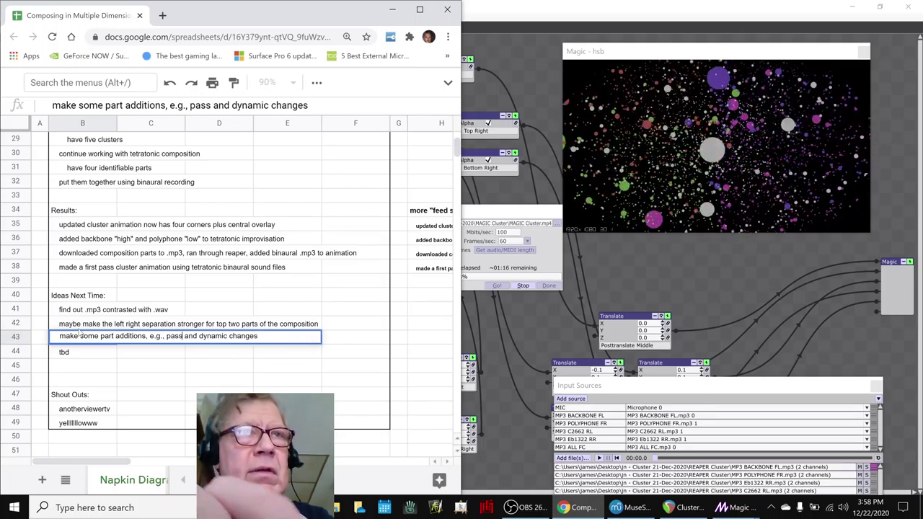
type(" line;")
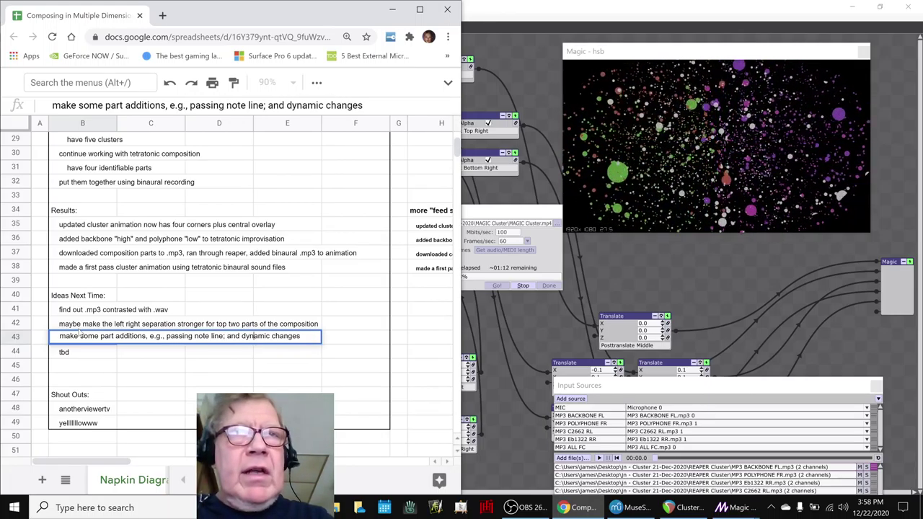
Step: Append ', e.g., offsetting cresc/decresc' to the end of the B43 idea
key("Right")
key("Right")
key("Right")
key("Right")
key("Right")
key("Right")
key("Right")
key("Right")
key("Right")
key("Right")
key("Right")
type(", e.g., c")
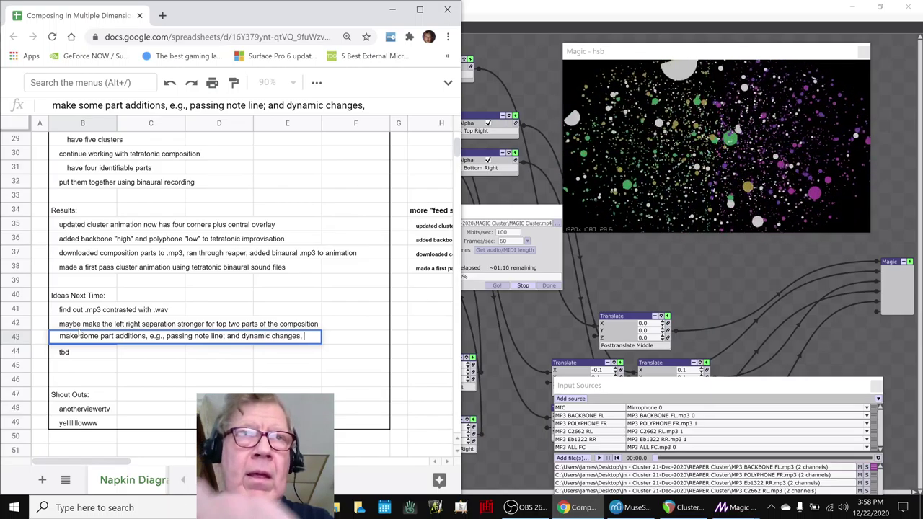
type("res")
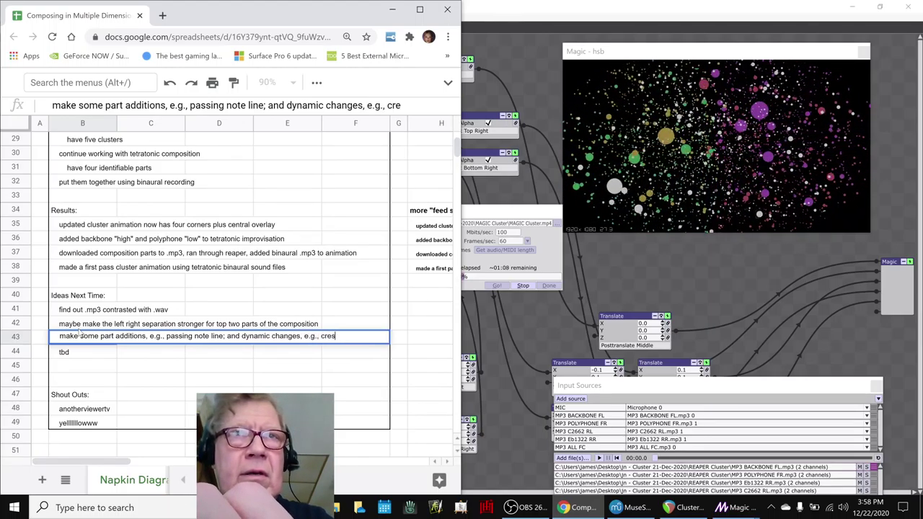
type("c/")
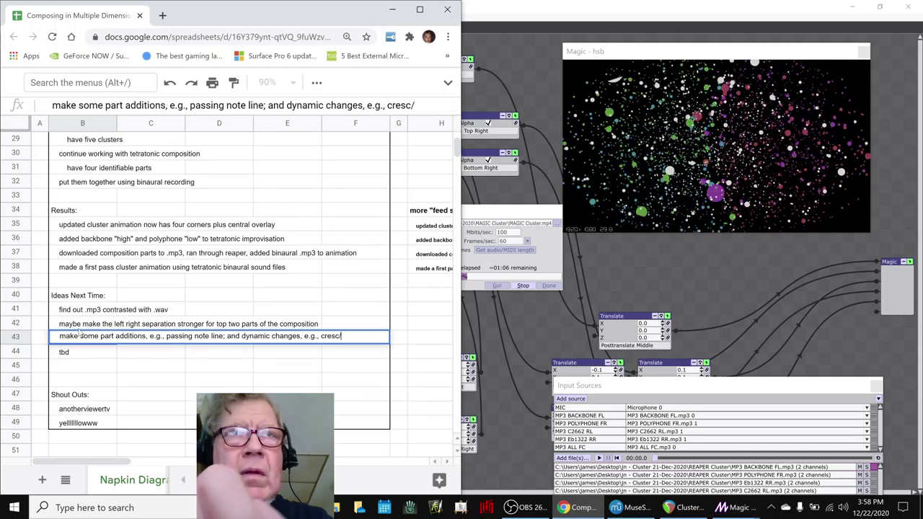
type("dece")
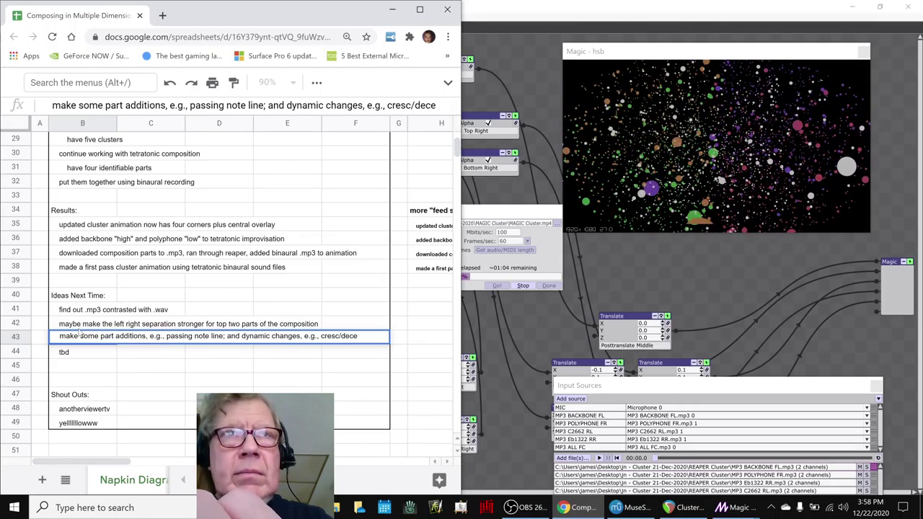
key("BackSpace")
type("resc")
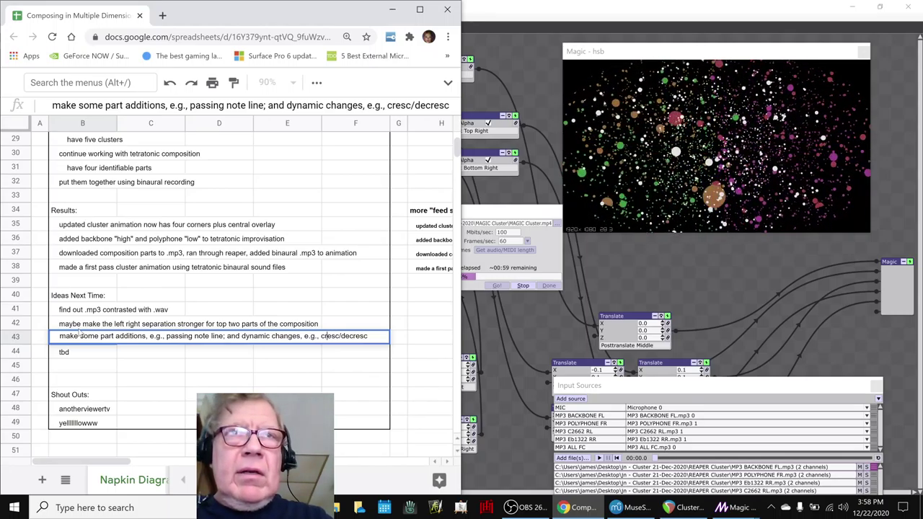
key("Left")
type("of")
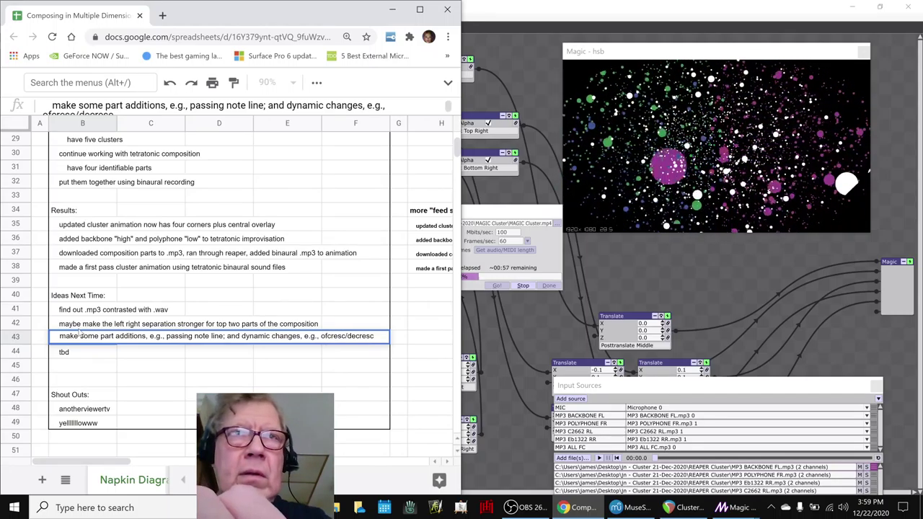
type("fsetting")
key("Return")
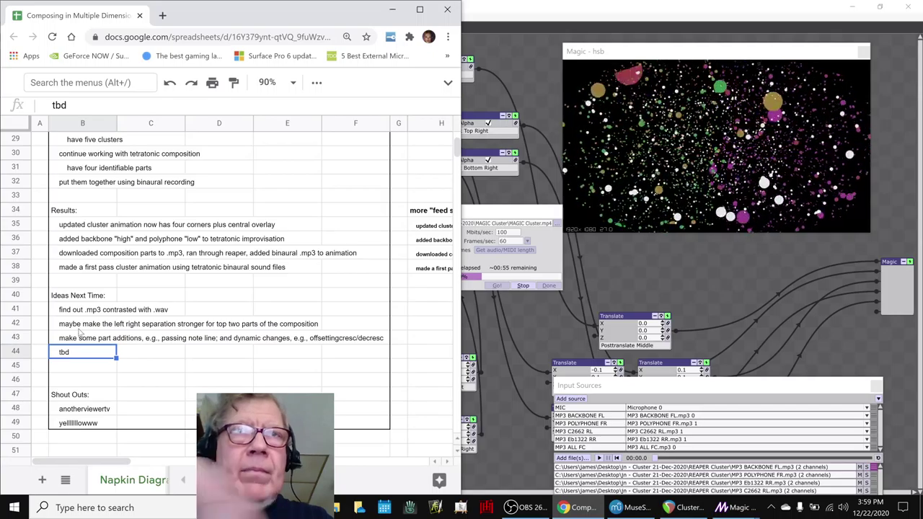
key("Up")
key("Return")
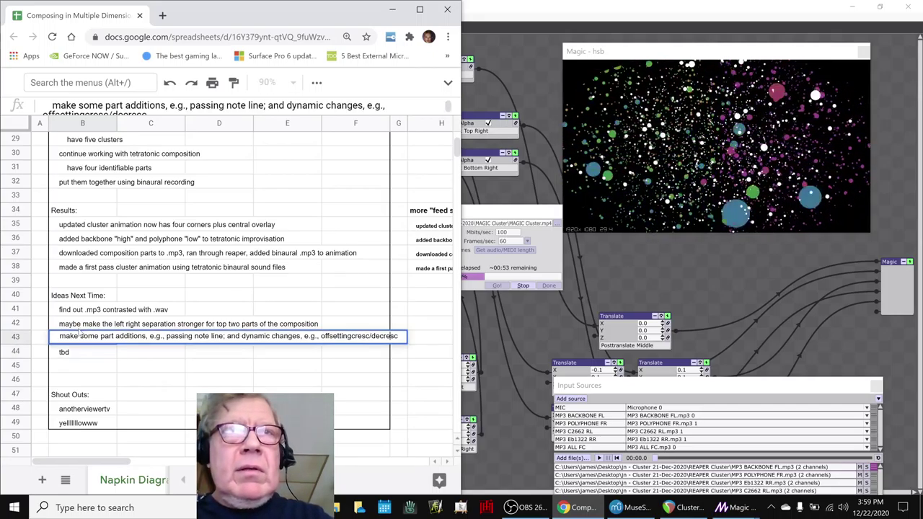
key("Return")
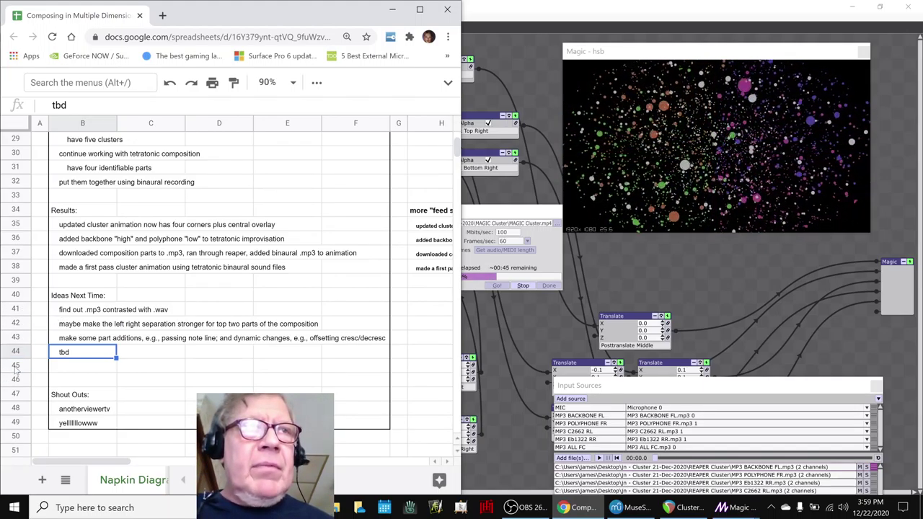
Step: Delete the blank row 45 from the spreadsheet
left_click(15, 366)
right_click(15, 366)
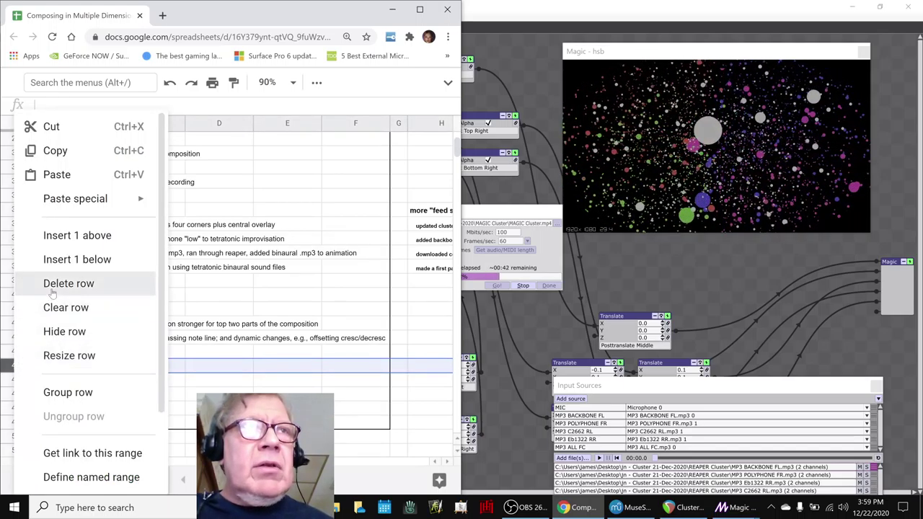
left_click(52, 289)
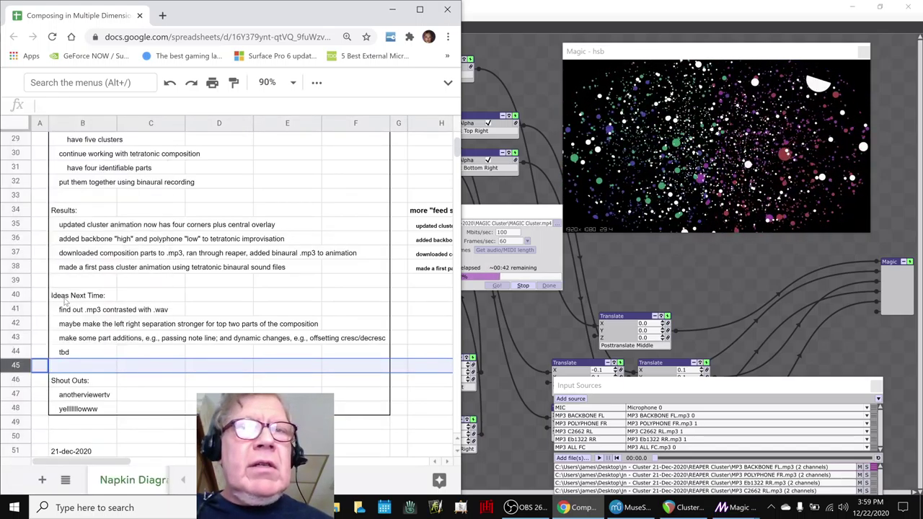
left_click(529, 511)
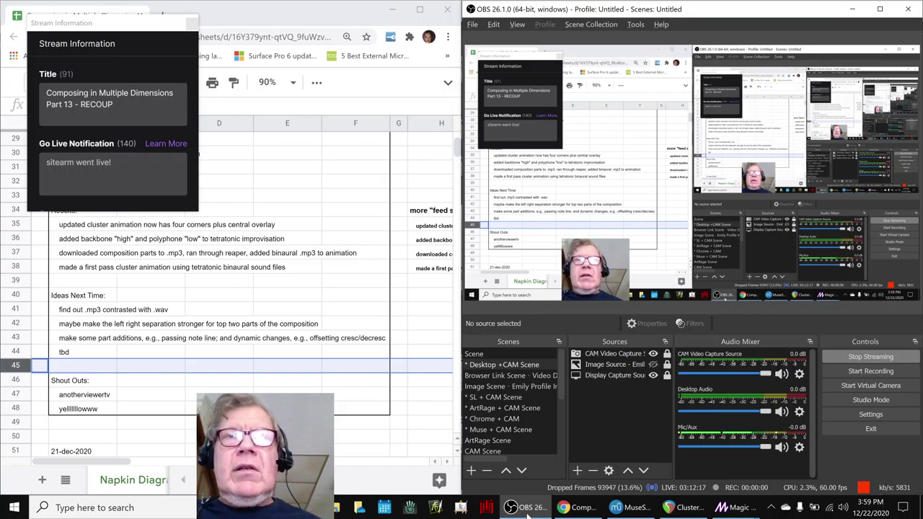